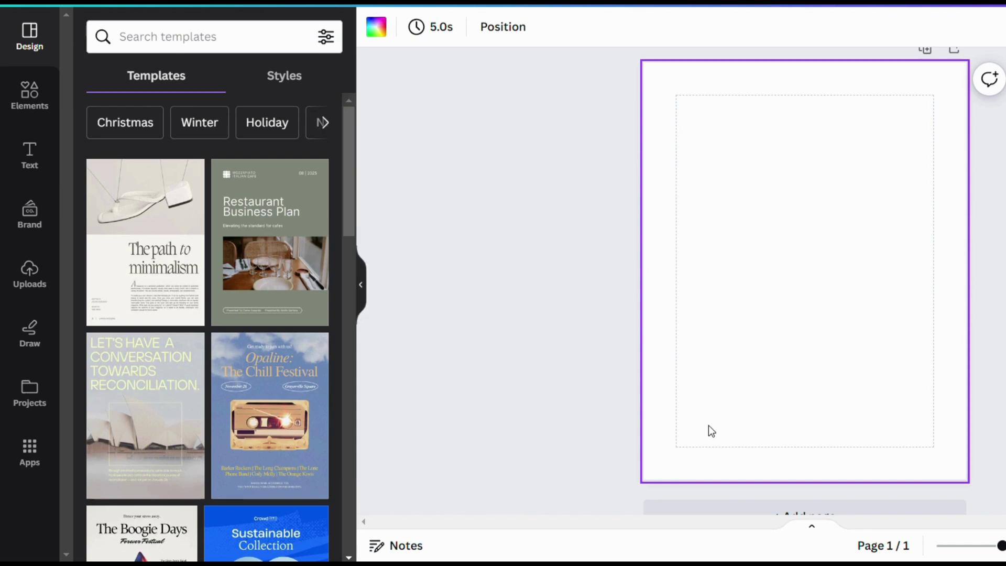
Add a square shape to the page and stretch all four sides out to the margin guides
left_click(40, 107)
left_click(117, 289)
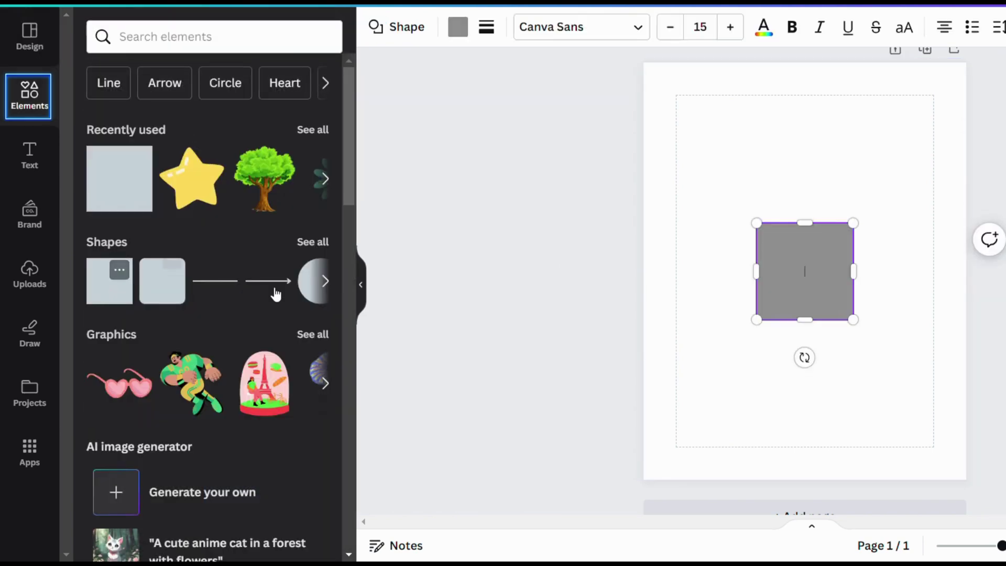
left_click_drag(807, 222, 812, 99)
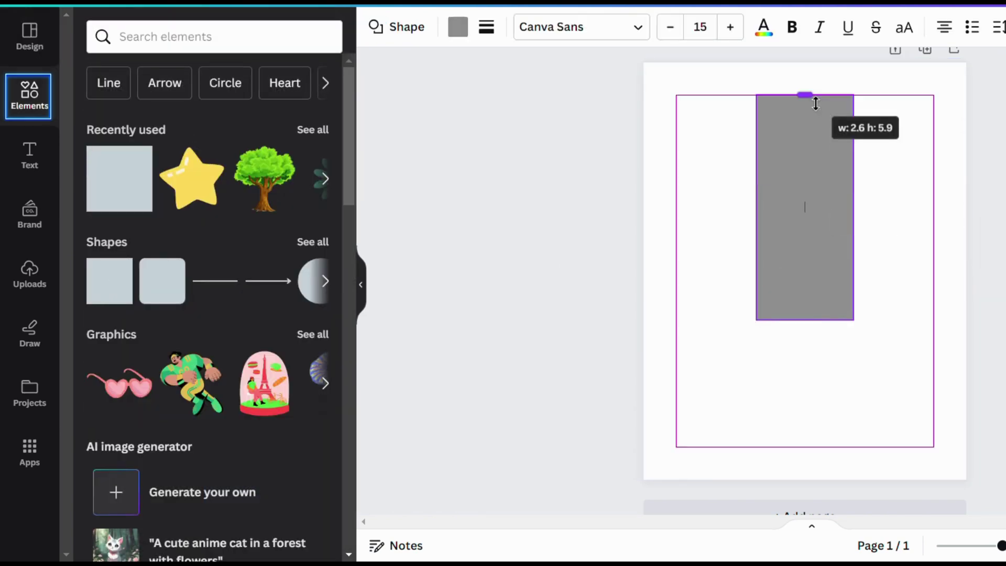
left_click_drag(758, 225, 676, 226)
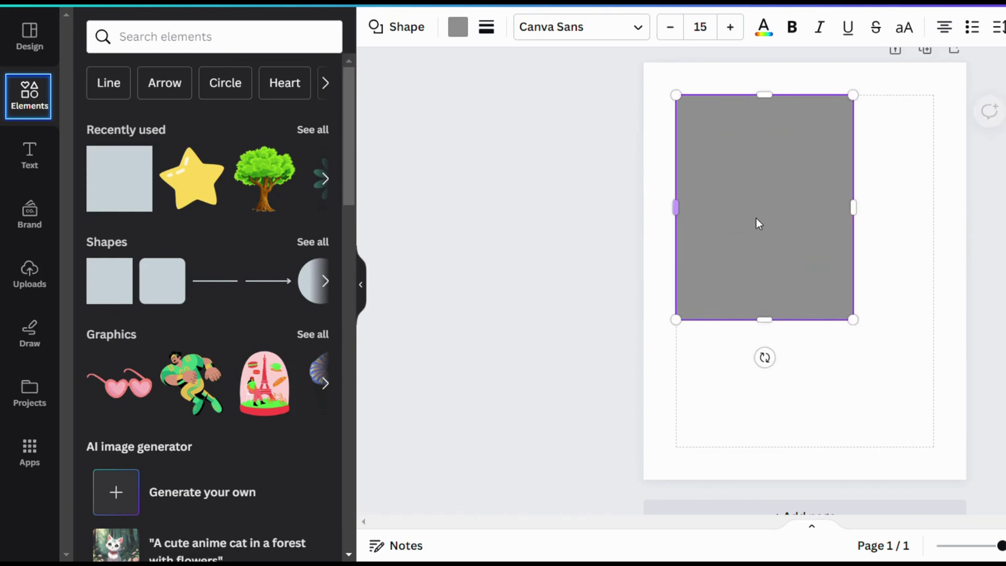
left_click_drag(854, 207, 934, 207)
left_click_drag(805, 320, 823, 449)
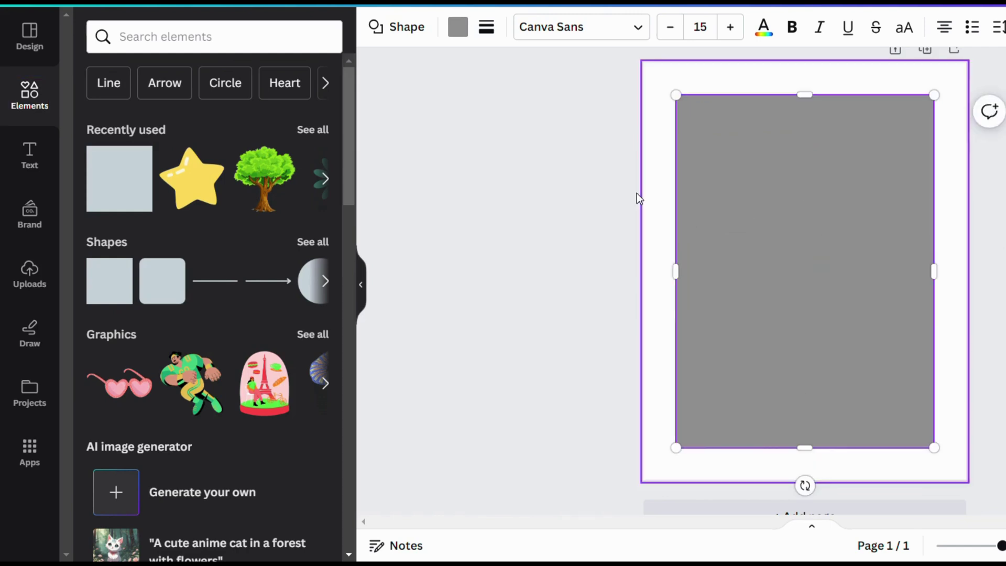
Make the margin-sized rectangle's fill transparent and give it a solid black border with weight 1
left_click(458, 31)
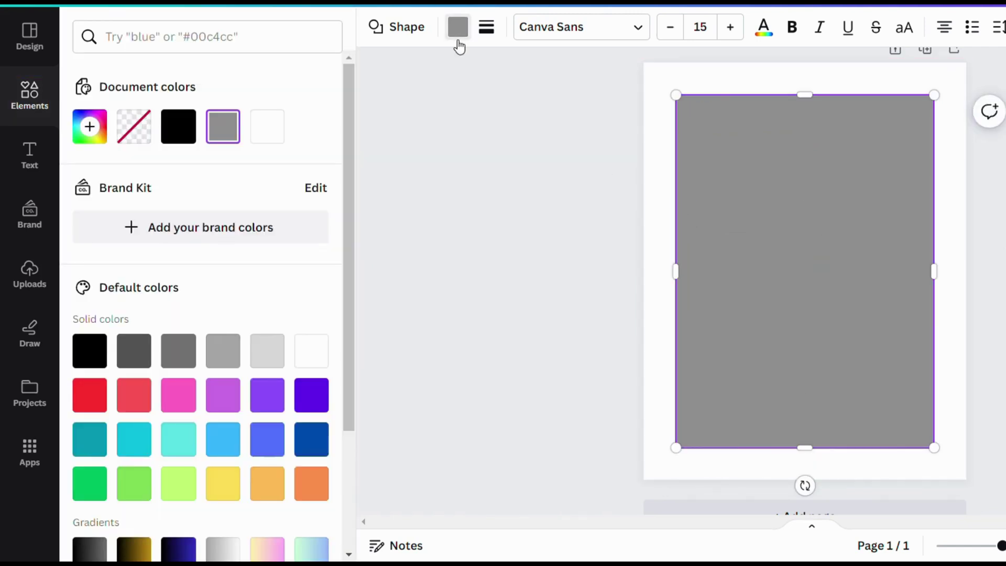
left_click(129, 127)
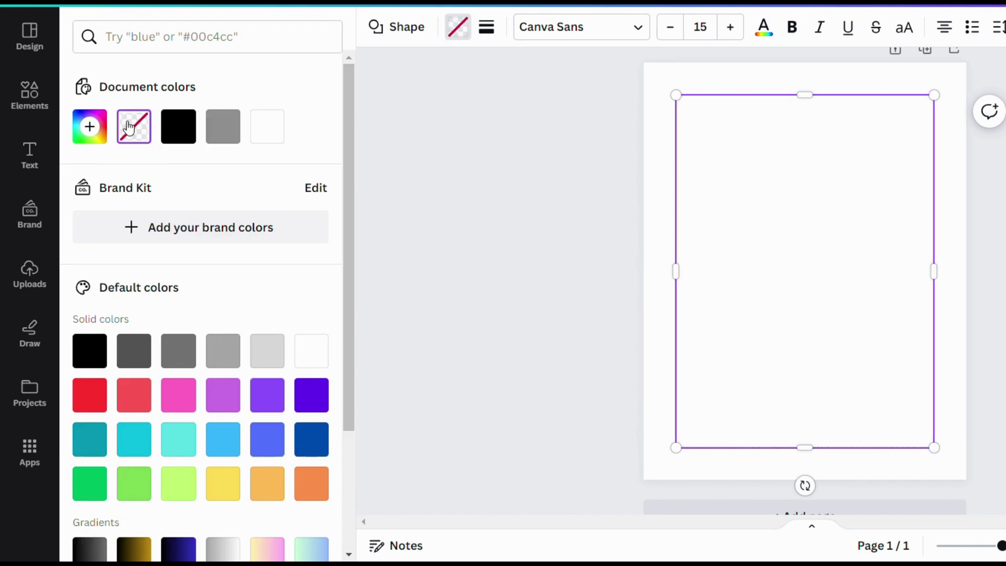
left_click(487, 27)
left_click(555, 76)
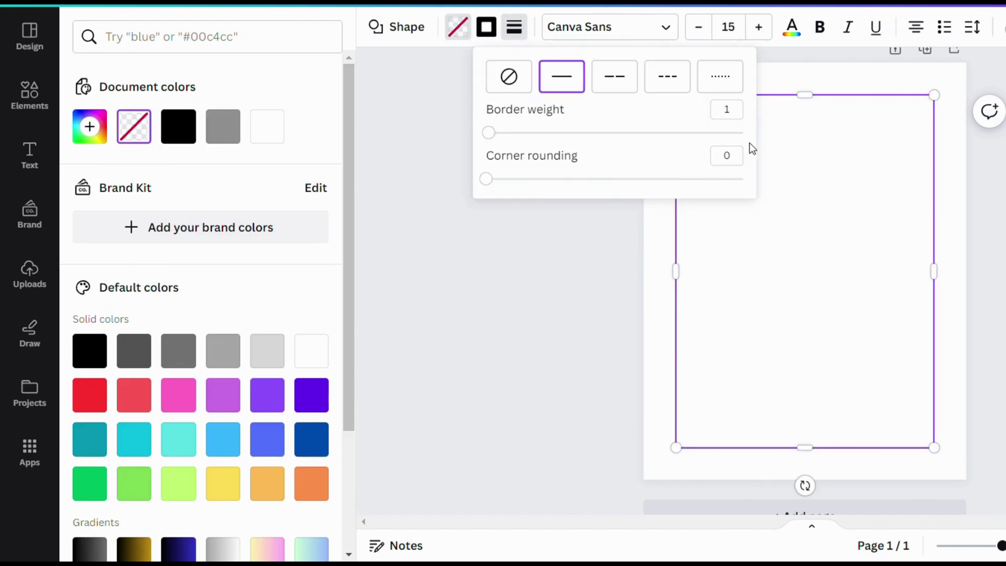
left_click(944, 234)
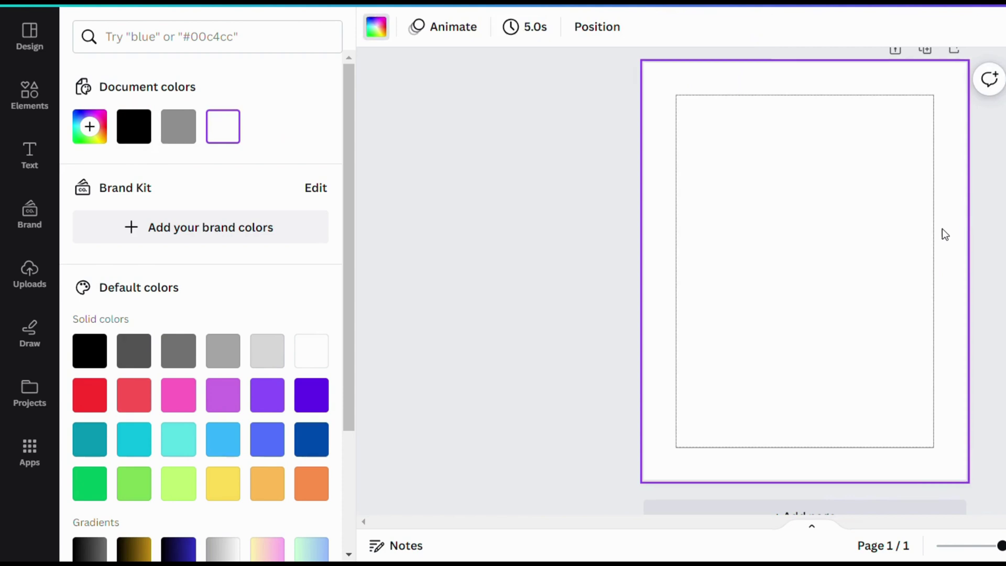
Lock the rectangular frame in place on the page
left_click(913, 229)
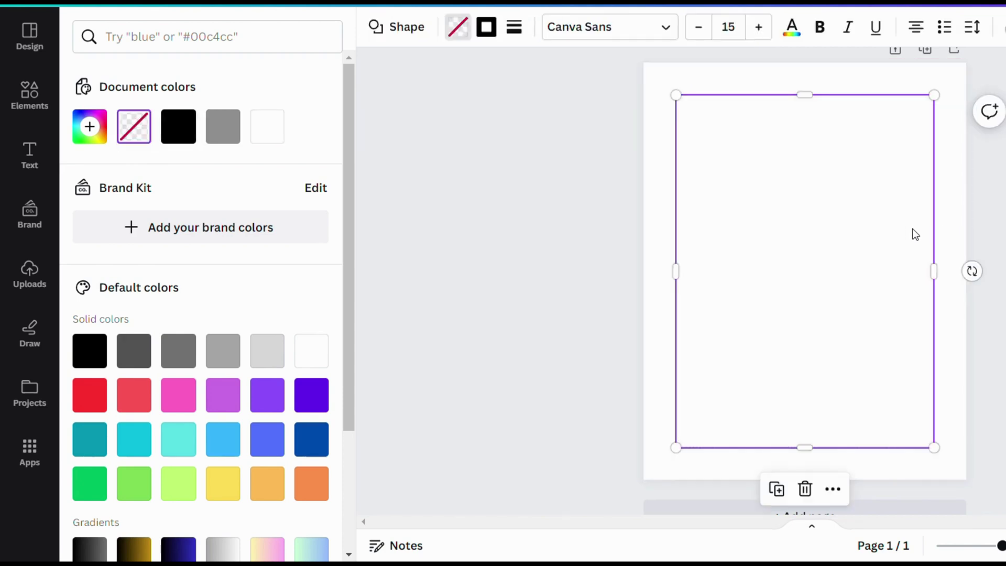
left_click(835, 490)
left_click(883, 370)
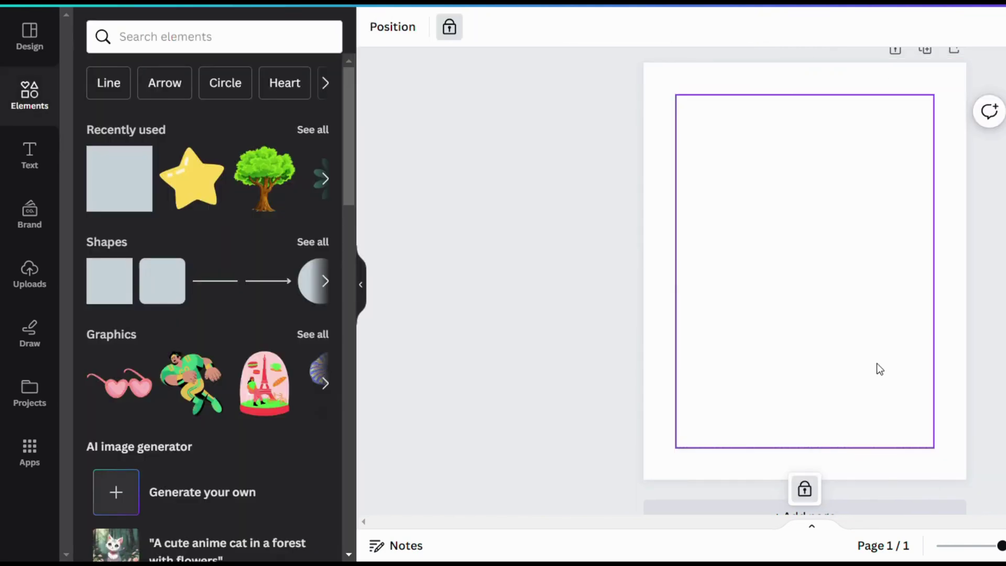
left_click(940, 304)
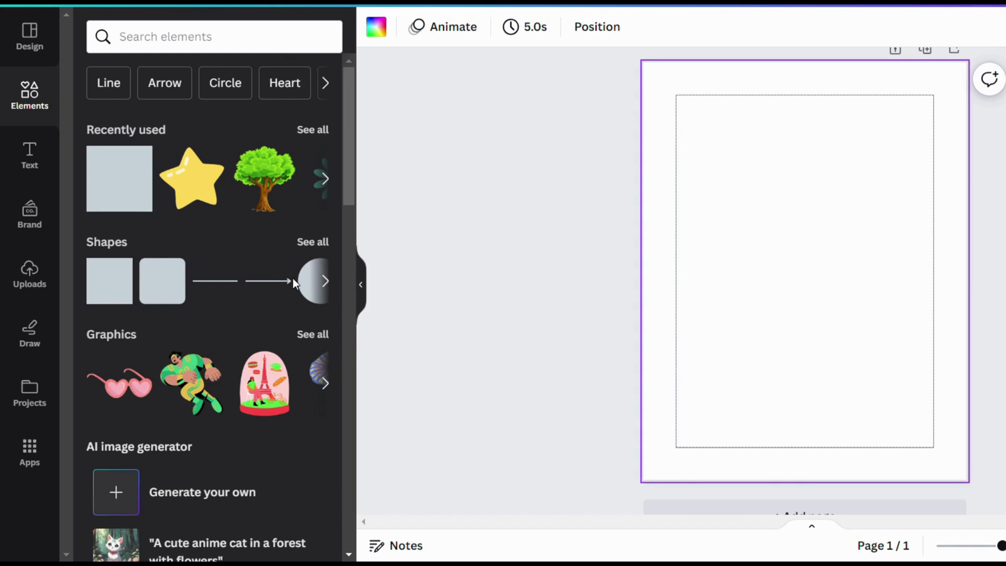
Add a thin horizontal line across the full width of the frame in its upper part
left_click(230, 283)
left_click(668, 259)
left_click(825, 272)
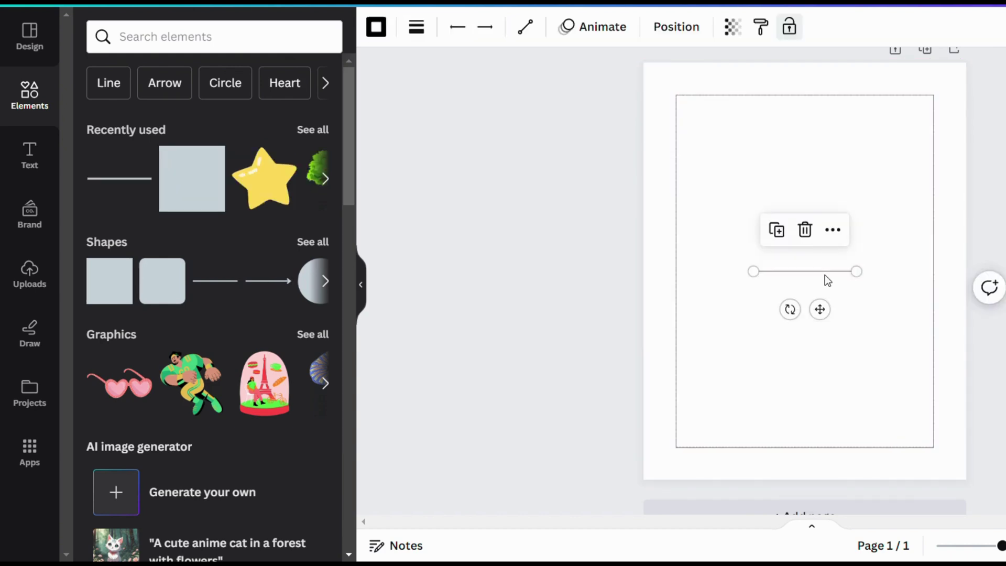
left_click_drag(825, 272, 941, 184)
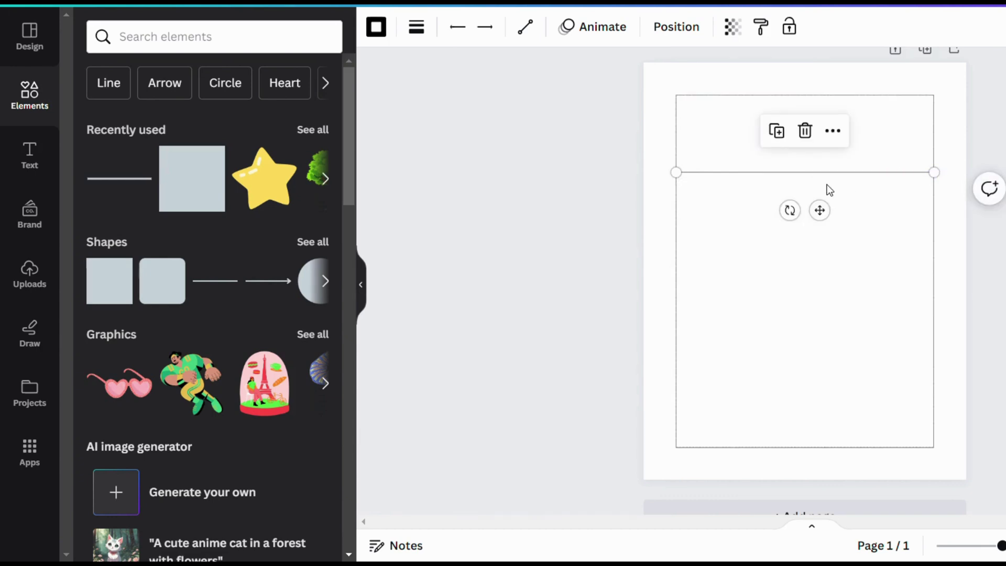
Duplicate the horizontal line twice and space the three lines evenly to divide the frame into four equal rows
key("ctrl+d")
left_click_drag(825, 181, 816, 250)
left_click(821, 181)
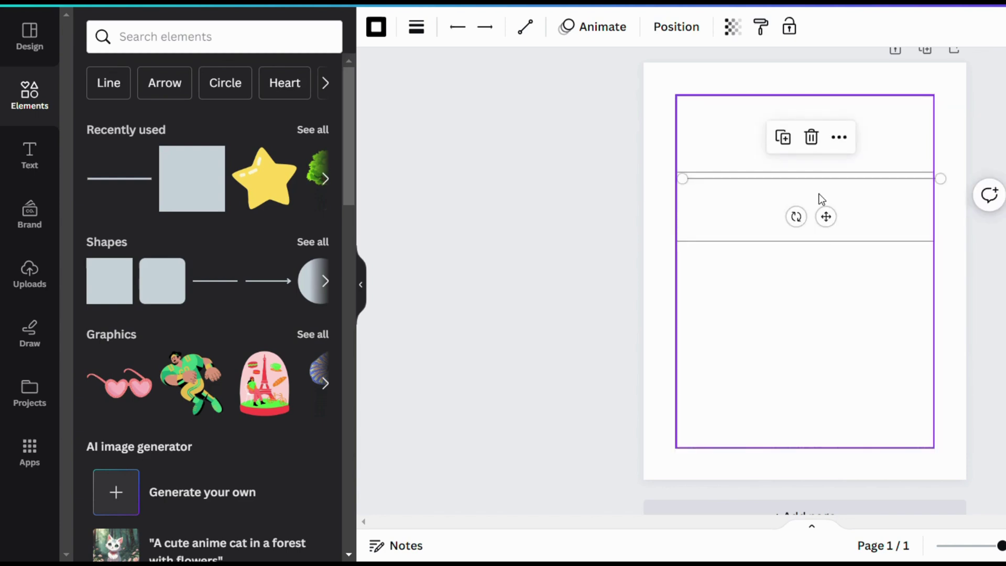
left_click_drag(819, 184, 808, 330)
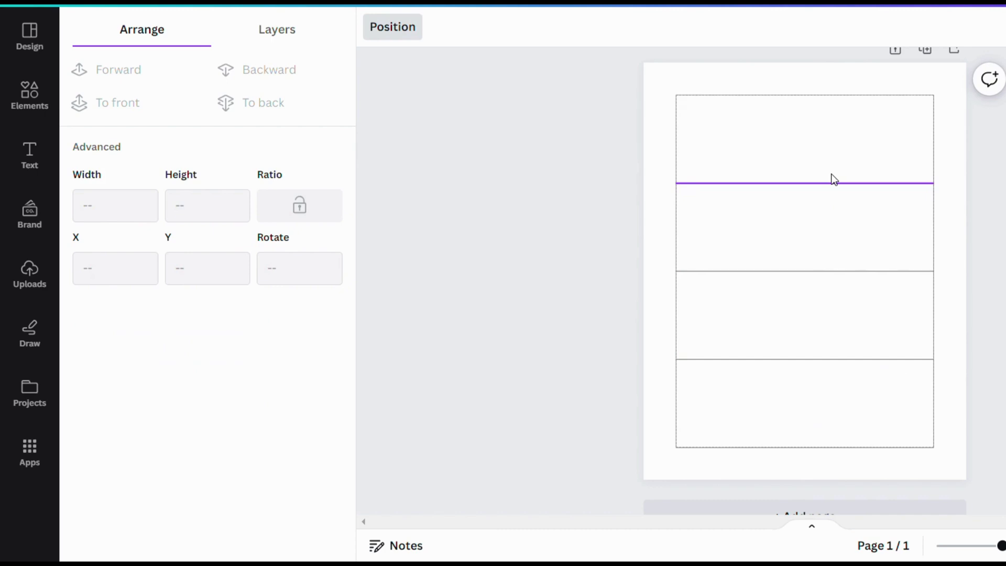
Copy a row line and turn it into a vertical divider at X 5.41 in spanning the frame's full height
left_click(831, 185)
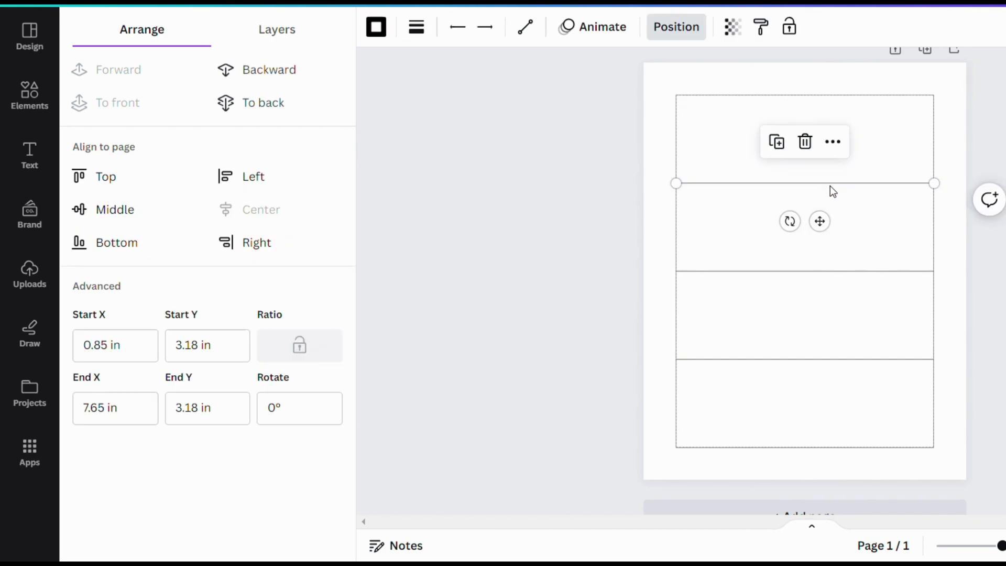
left_click_drag(831, 186, 895, 157)
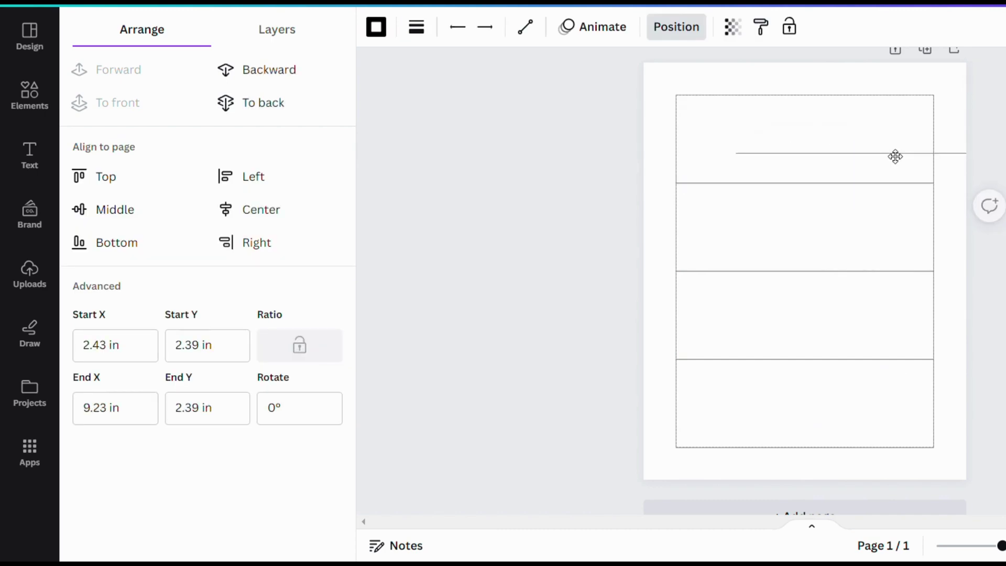
left_click_drag(661, 124, 903, 457)
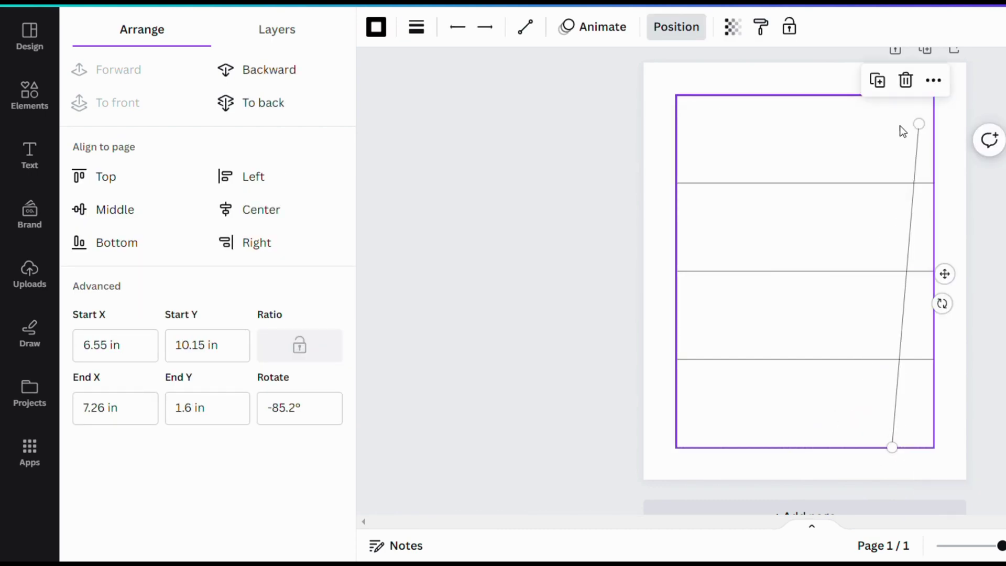
left_click_drag(920, 136, 858, 110)
left_click_drag(894, 451, 858, 456)
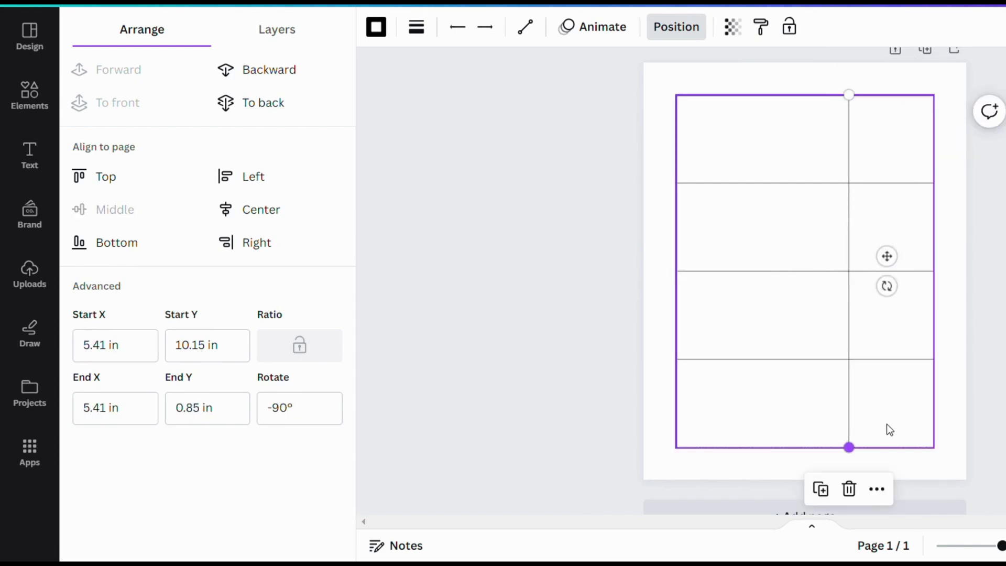
left_click(920, 238)
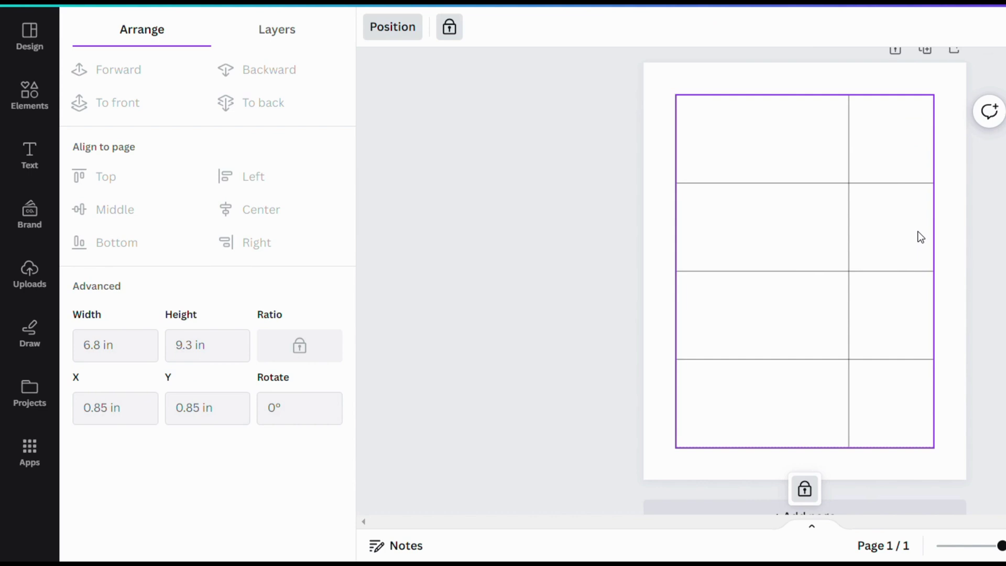
Add a rounded square and shrink it to fit inside a cell of the narrow column
left_click(27, 102)
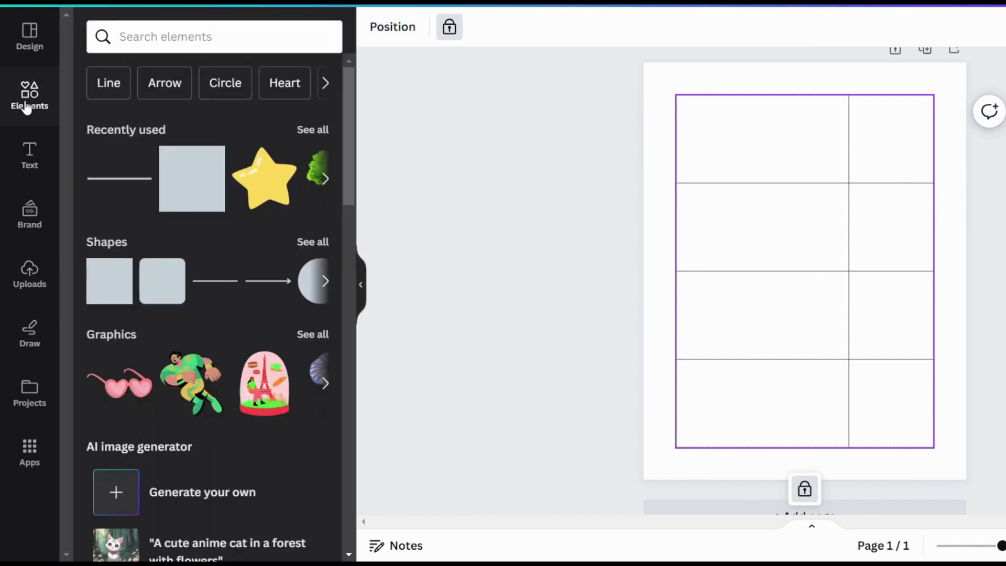
left_click(166, 294)
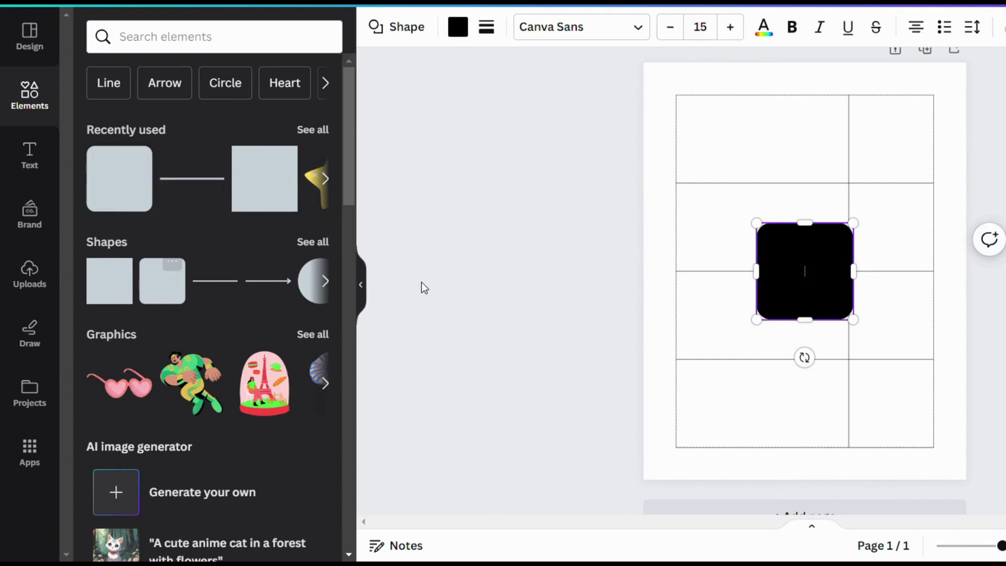
left_click_drag(863, 236, 820, 272)
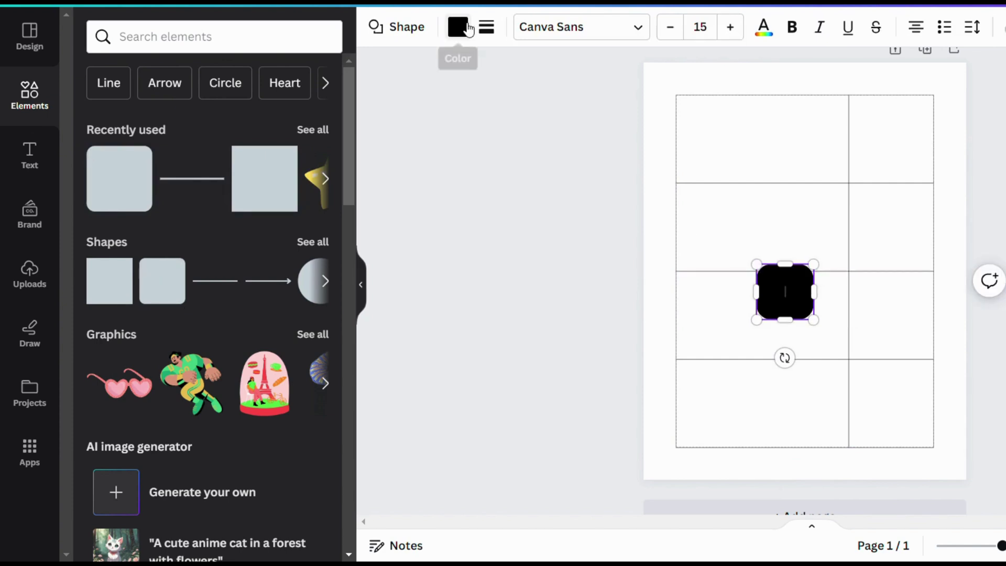
Make the rounded square's fill transparent and give it a solid black border with weight 1
left_click(458, 27)
left_click(137, 136)
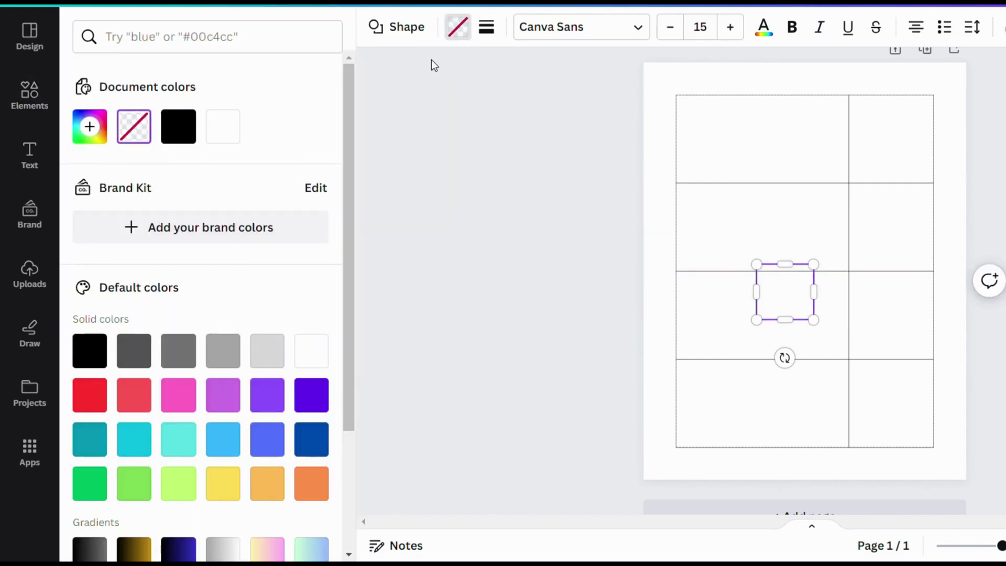
left_click(487, 27)
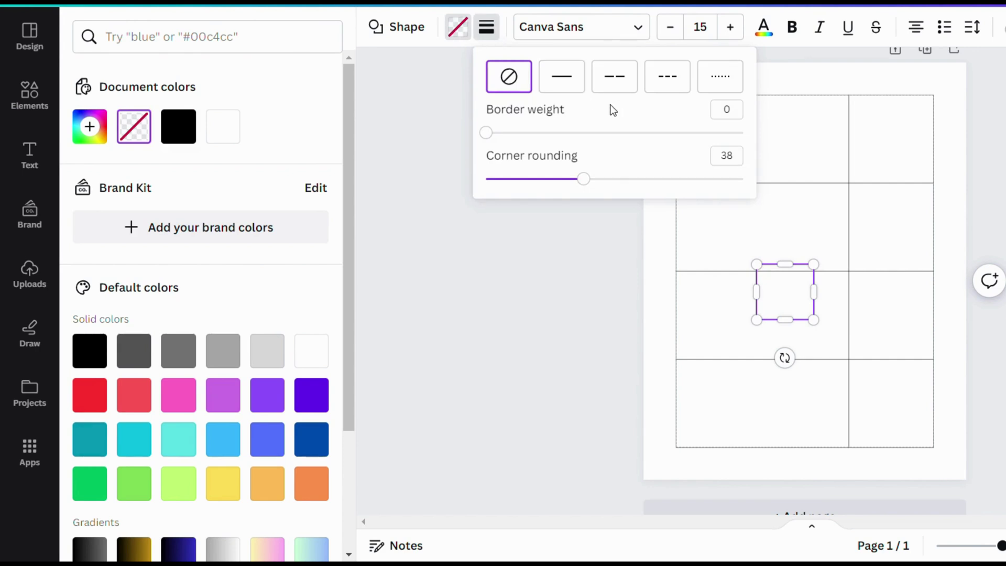
left_click(566, 90)
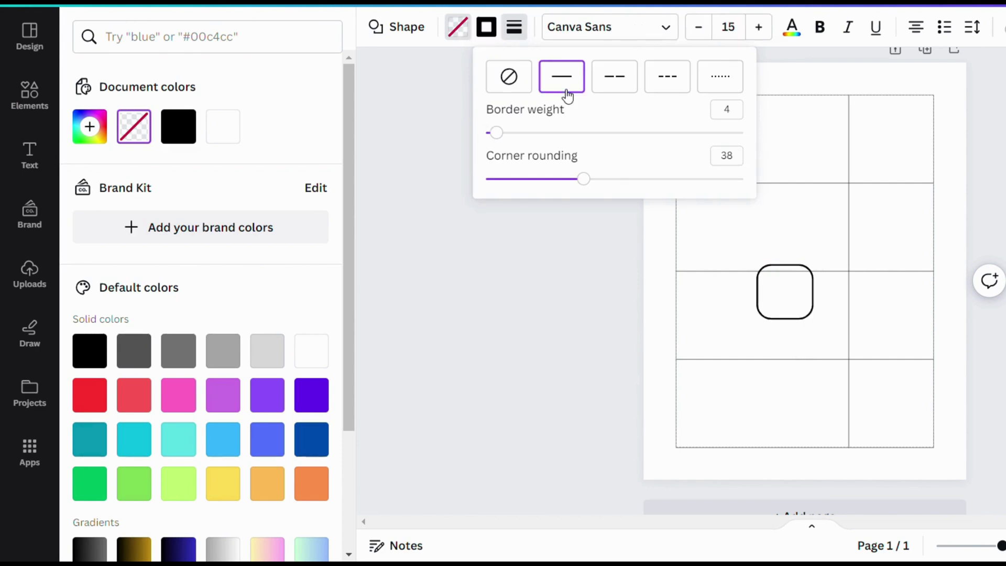
double_click(727, 112)
type("1")
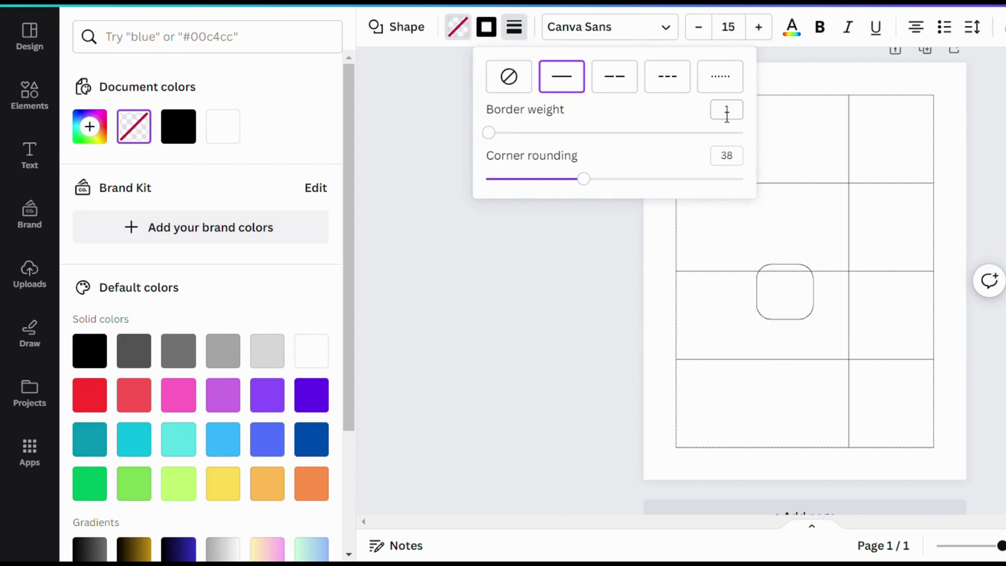
key("Escape")
Copy the rounded square so that each of the four narrow column cells holds one, centred
left_click_drag(787, 309, 886, 242)
key("ctrl+v")
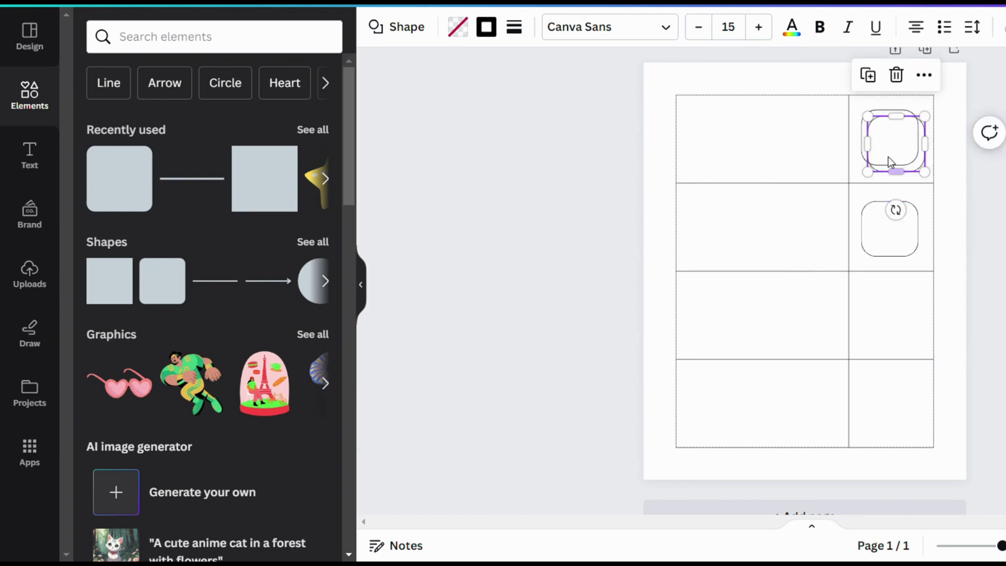
left_click_drag(888, 155, 892, 312)
key("ctrl+v")
left_click_drag(891, 130, 892, 407)
left_click(792, 310)
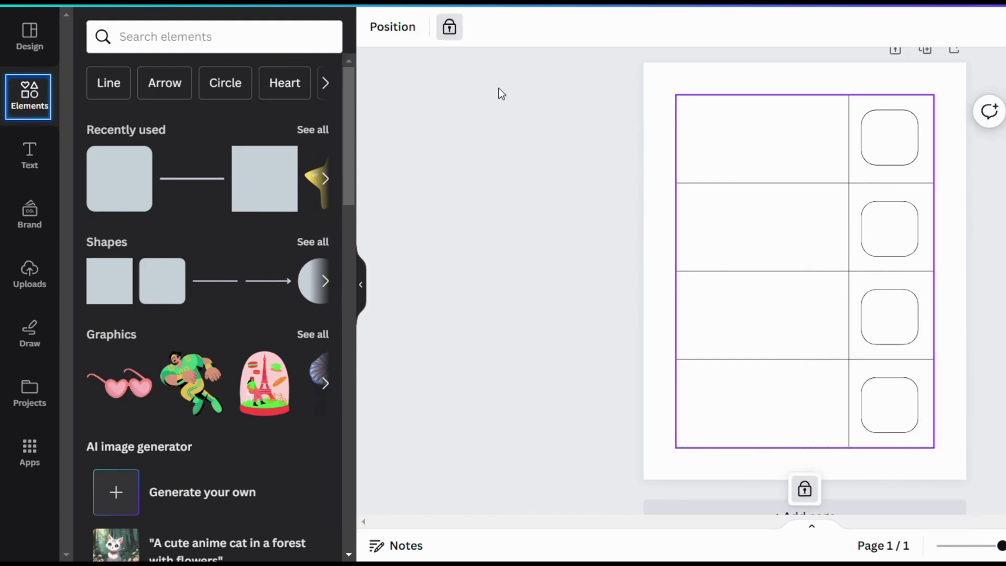
Search the graphics for "bee" and place the front-facing smiling bee, scaled down, in the middle of the top row's wide cell
left_click(227, 37)
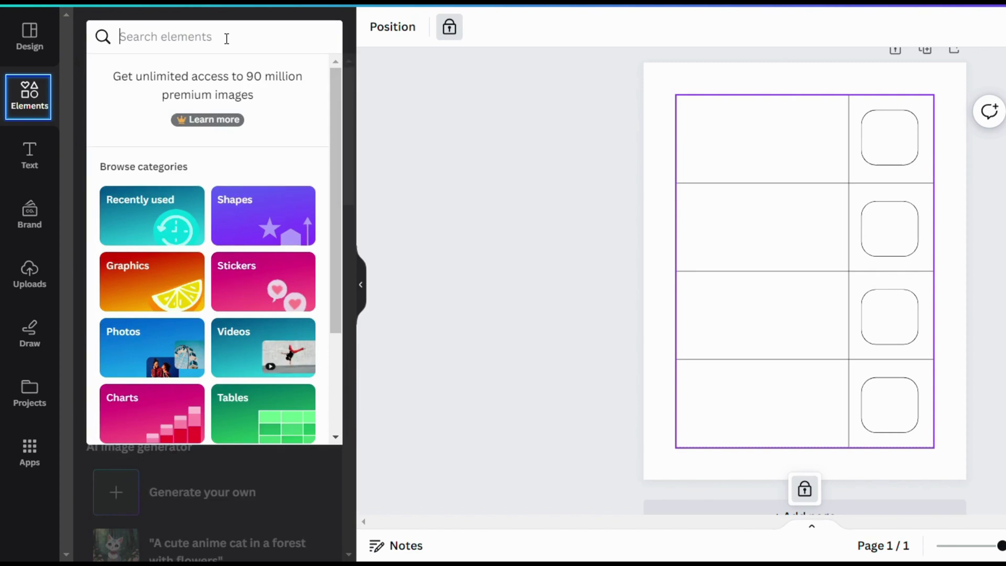
type("bee")
key("Return")
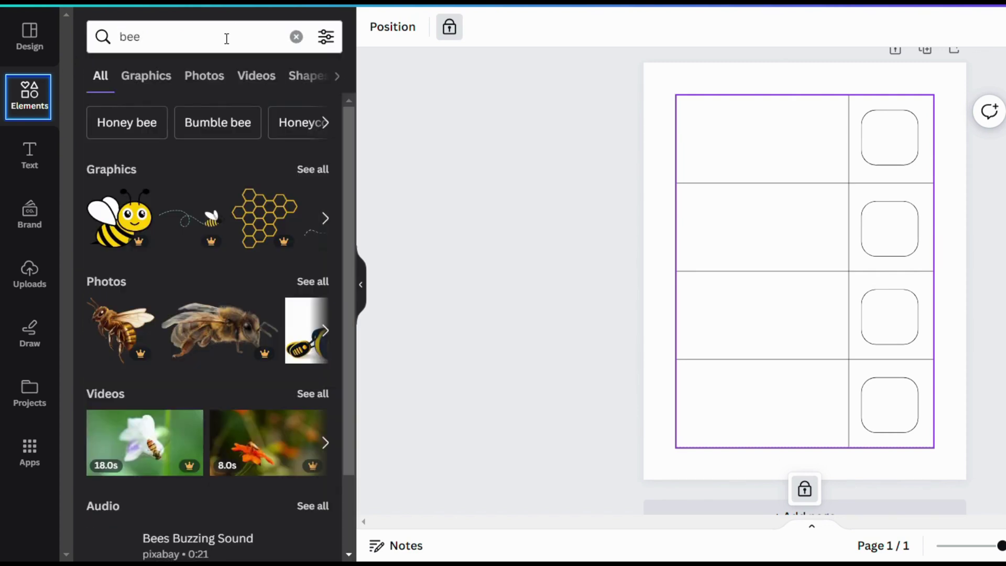
left_click(312, 170)
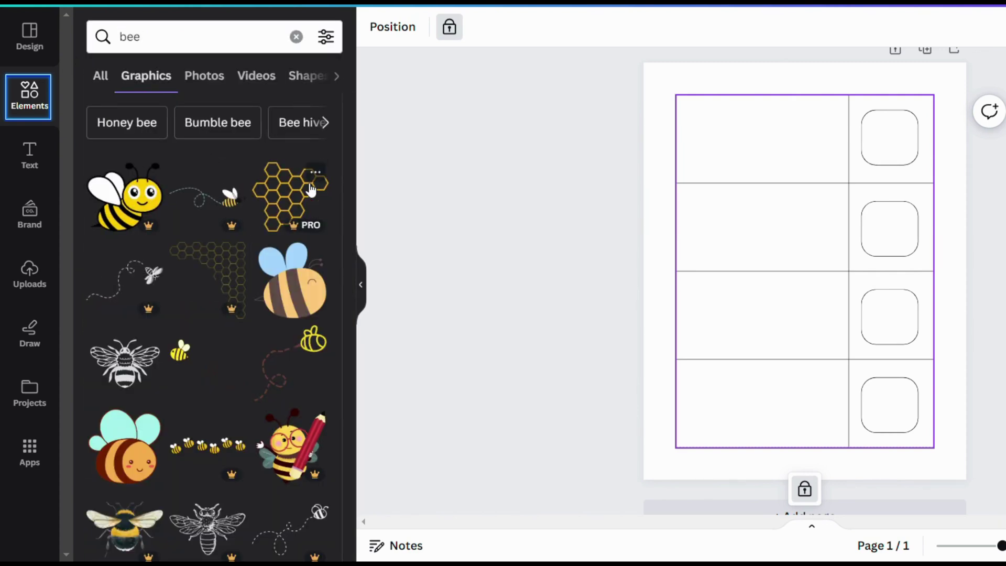
scroll(273, 274, "down", 10)
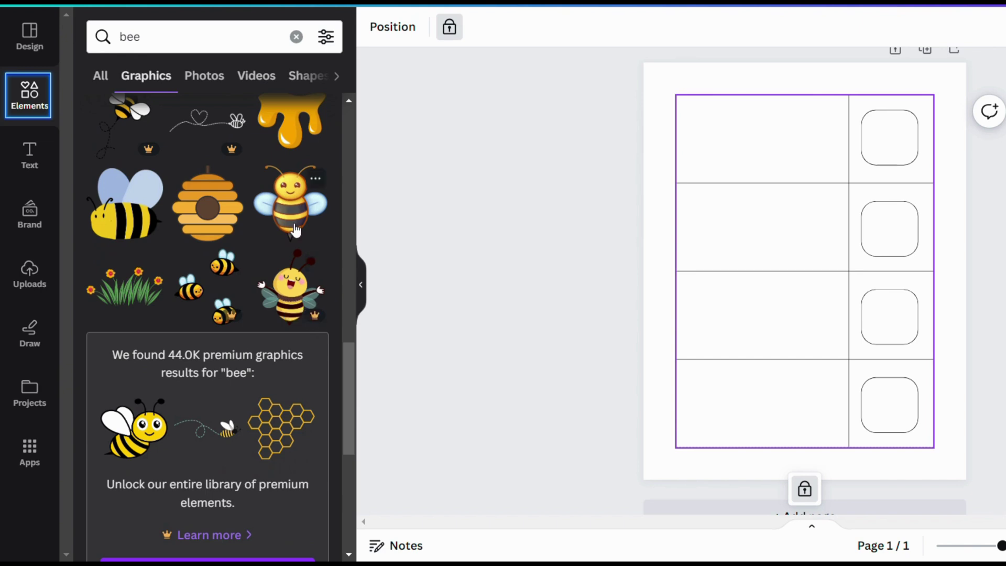
left_click(290, 207)
left_click_drag(935, 138, 788, 389)
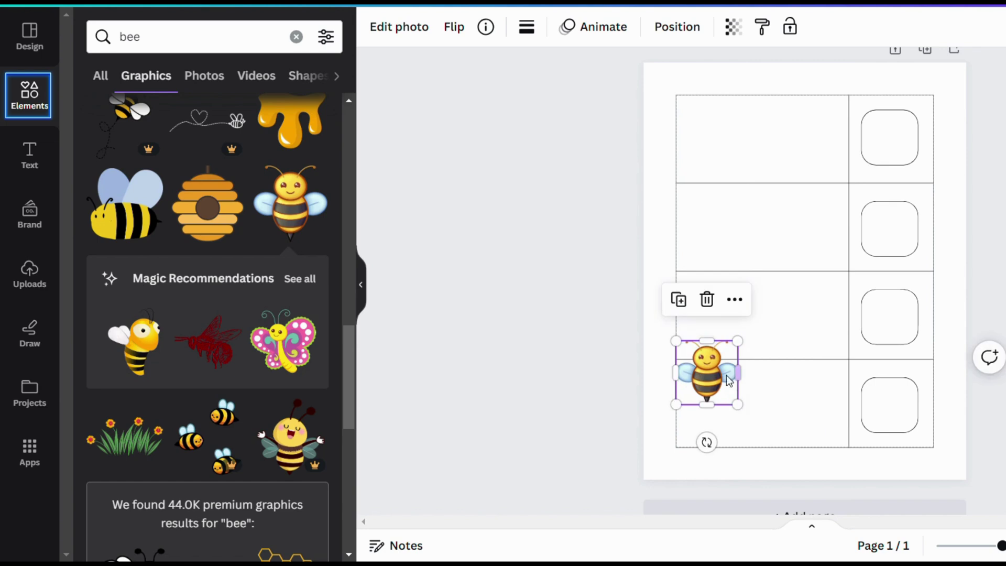
left_click_drag(717, 387, 773, 158)
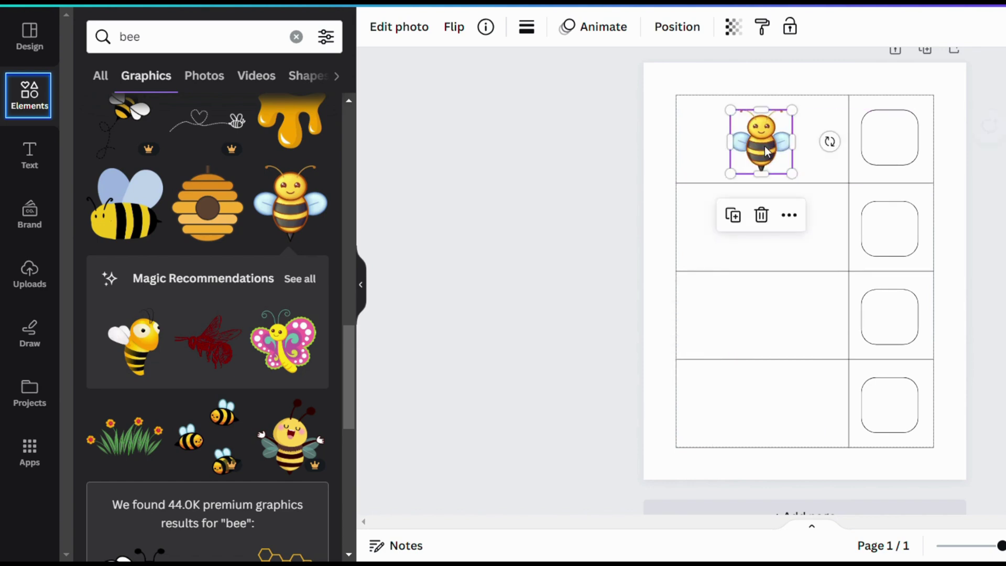
Search the graphics for "apple" and place the smiling red apple, scaled down, in the second row's wide cell
left_click(814, 272)
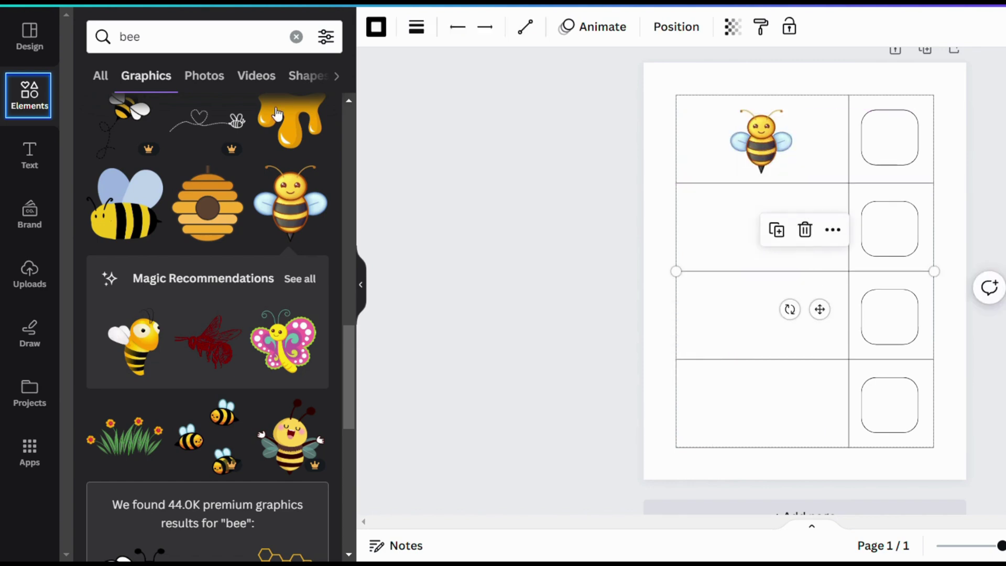
left_click(153, 39)
left_click_drag(153, 40, 121, 45)
type("apple")
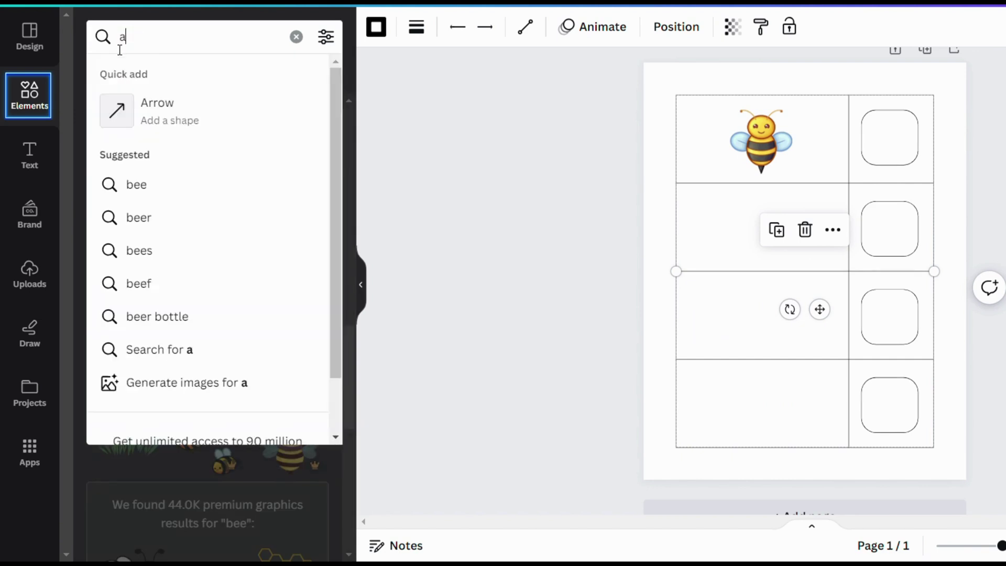
key("Return")
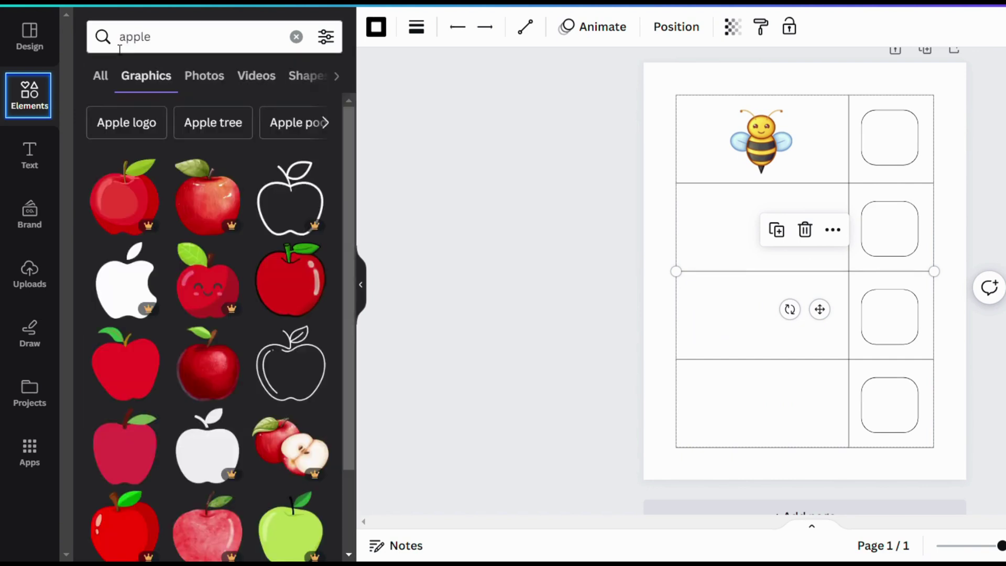
scroll(157, 269, "down", 5)
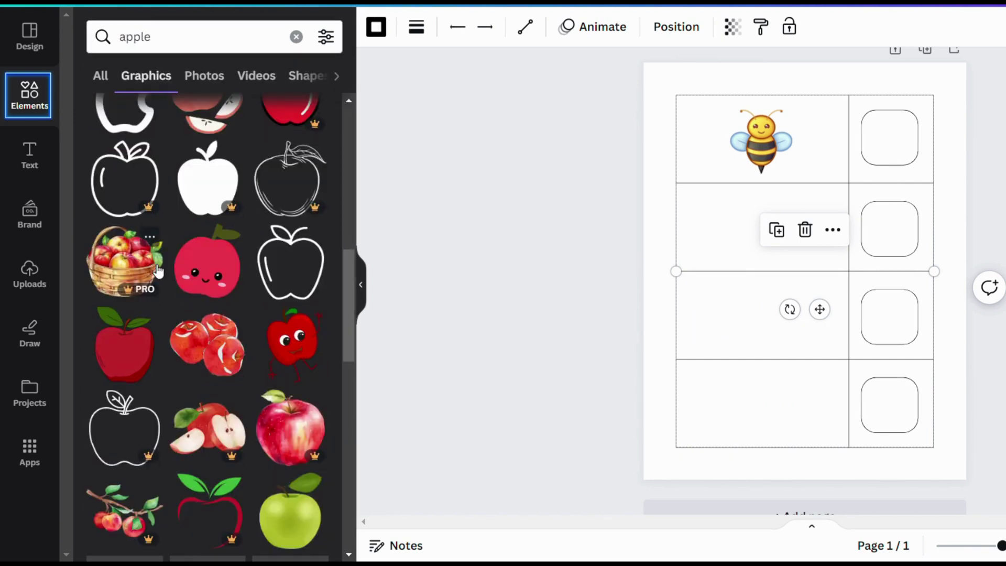
left_click(207, 262)
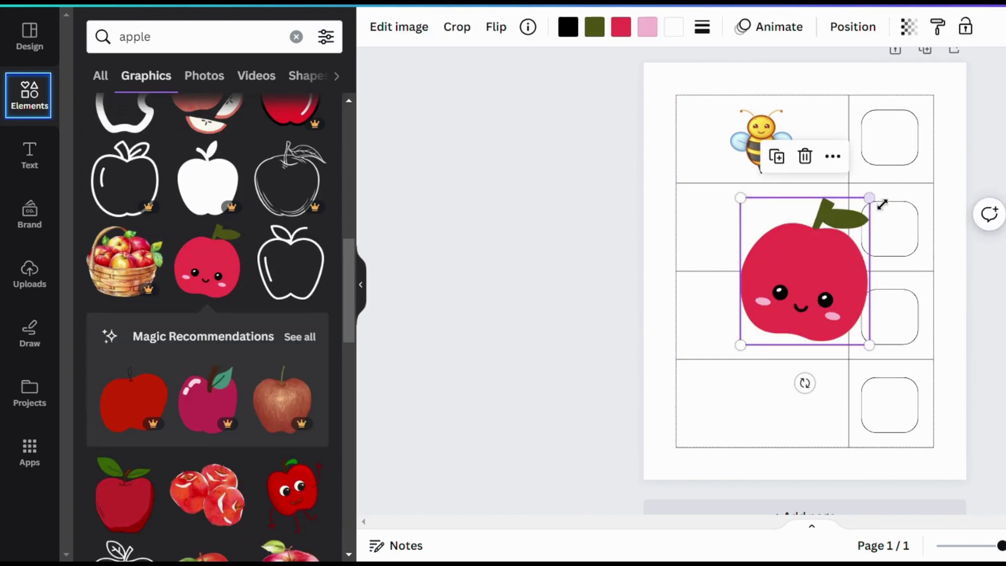
left_click_drag(883, 204, 818, 282)
left_click_drag(790, 328, 747, 249)
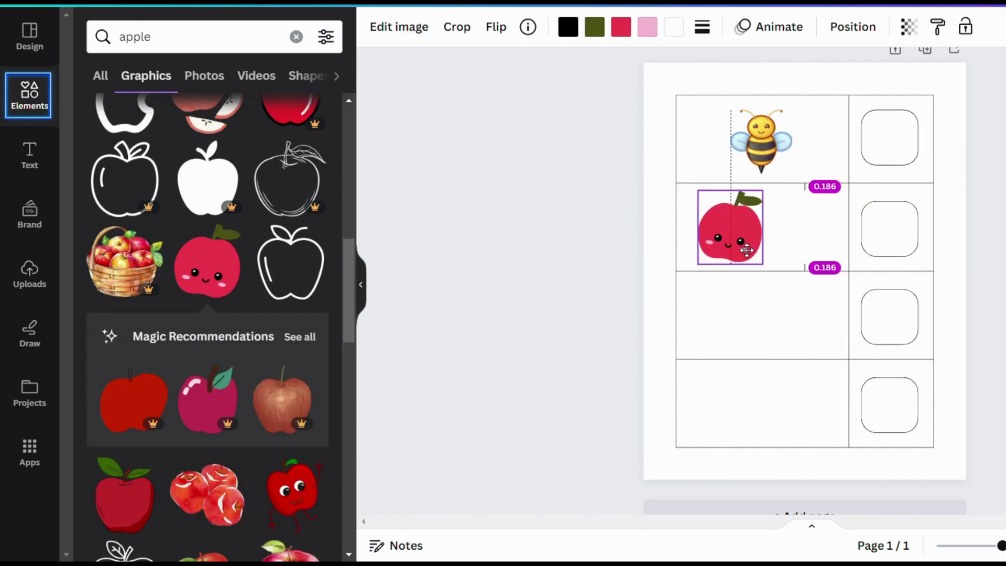
Shrink the apple slightly and duplicate it so that two apples stand side by side in the second row
left_click_drag(776, 203, 771, 209)
left_click(786, 215)
left_click(750, 236)
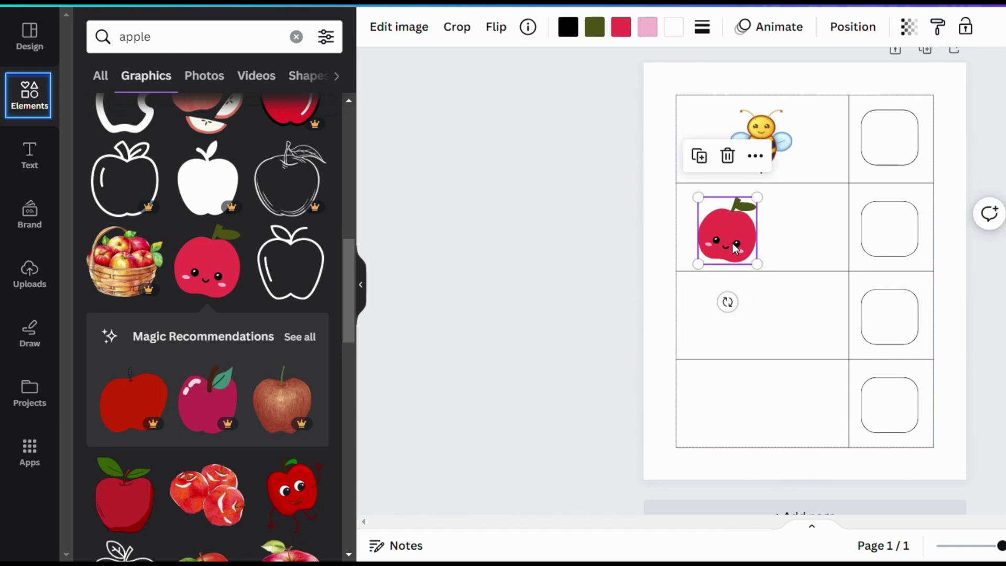
key("ctrl+d")
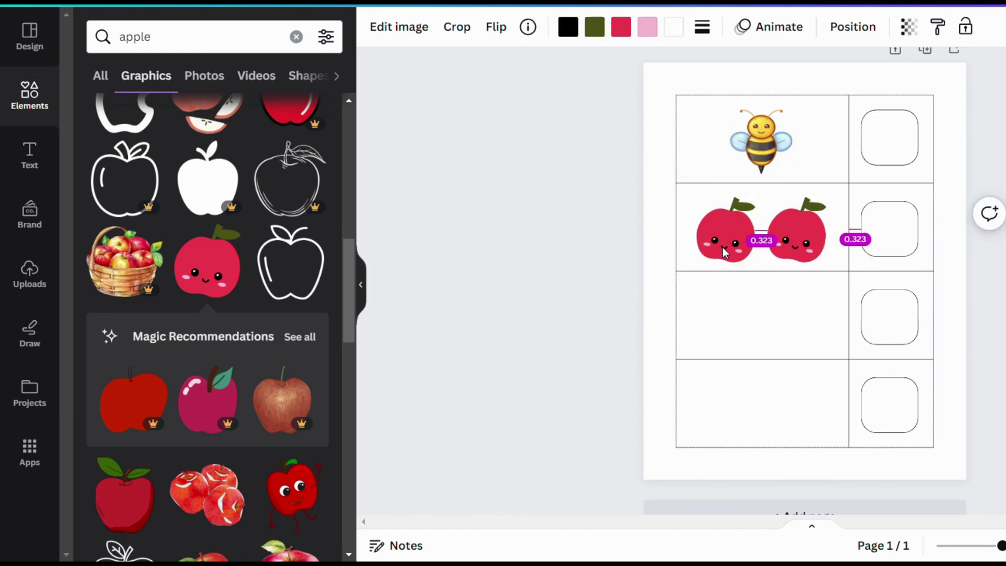
left_click_drag(724, 252, 724, 252)
Search the graphics for "kite" and fill the third row's wide cell with three small copies of the kite with a bow tail
left_click_drag(144, 41, 112, 49)
type("kite")
key("Return")
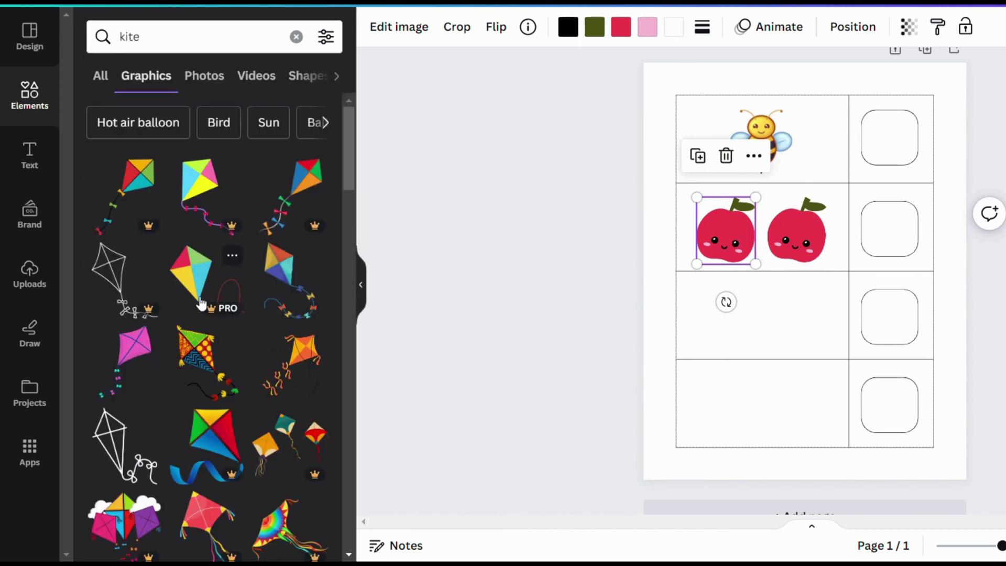
left_click(292, 291)
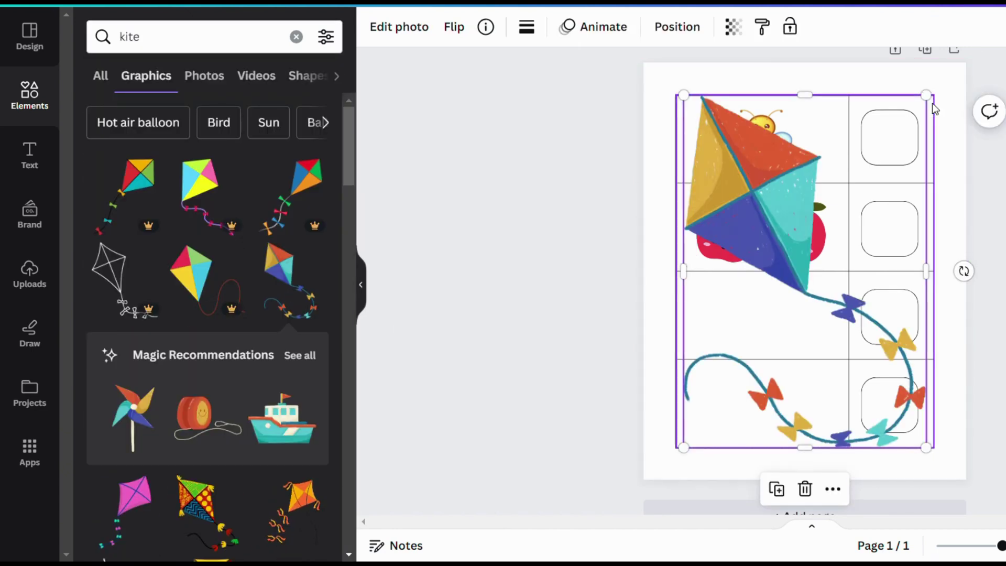
left_click_drag(928, 97, 726, 382)
left_click_drag(706, 433, 816, 337)
left_click(808, 415)
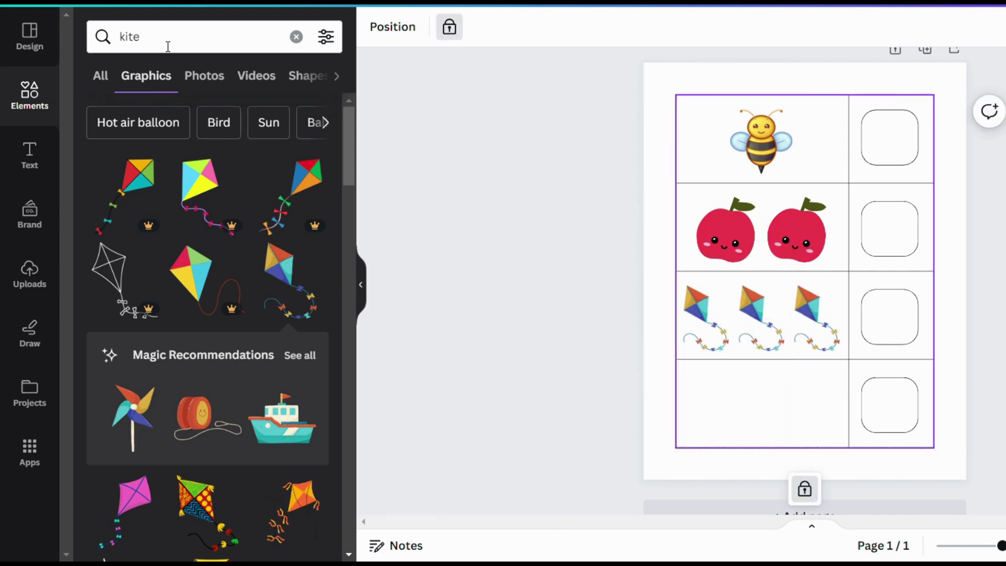
Search the graphics for "cool school elements" and add the smiling yellow pencil, scaled down to the height of the fourth row
double_click(129, 37)
type("cool school elements")
key("Return")
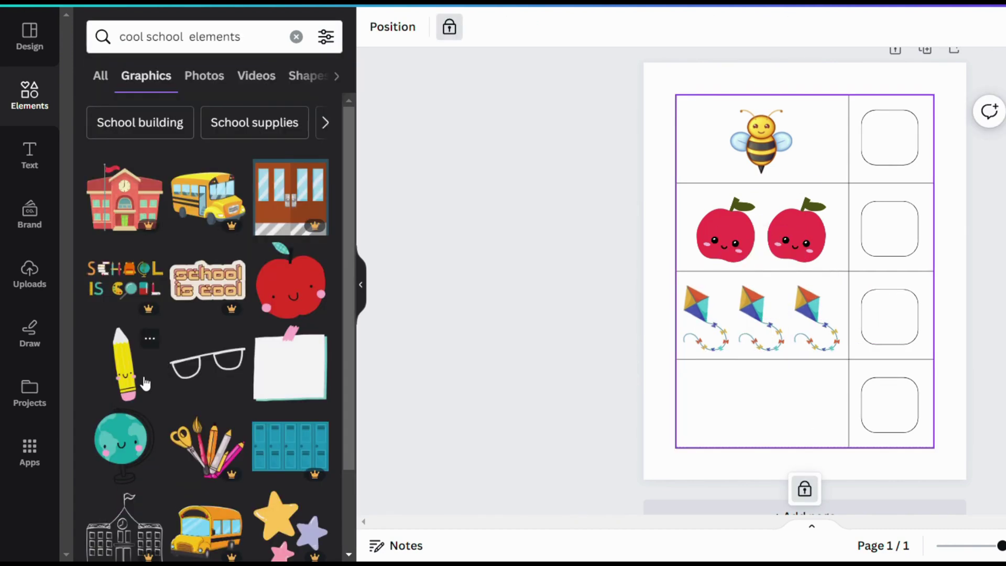
left_click(144, 383)
left_click_drag(838, 188, 814, 270)
Duplicate the pencil so that four pencils stand evenly spaced in the fourth row's wide cell
key("ctrl+d")
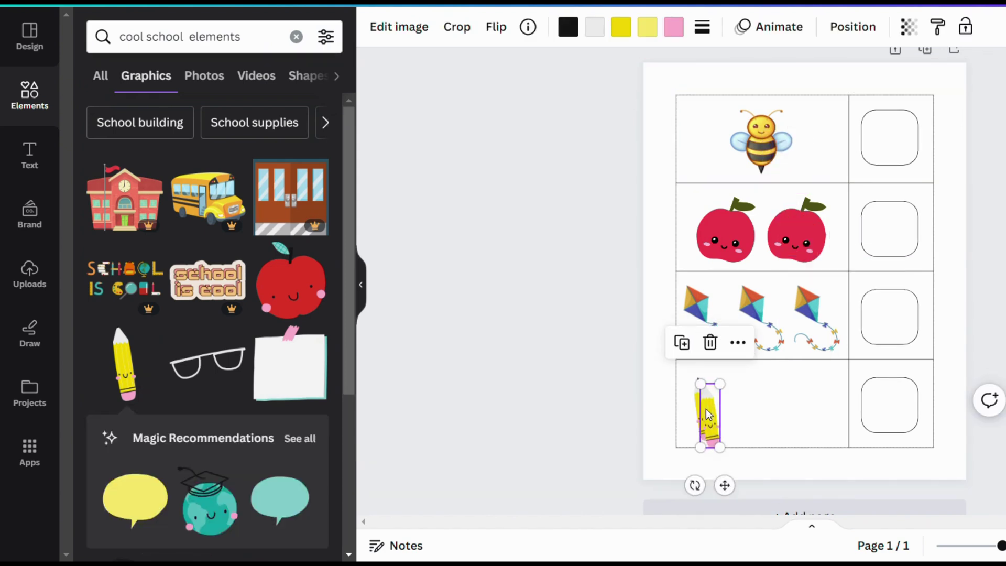
left_click_drag(708, 414, 821, 406)
key("ctrl+d")
left_click(718, 410)
key("ctrl+d")
left_click(883, 446)
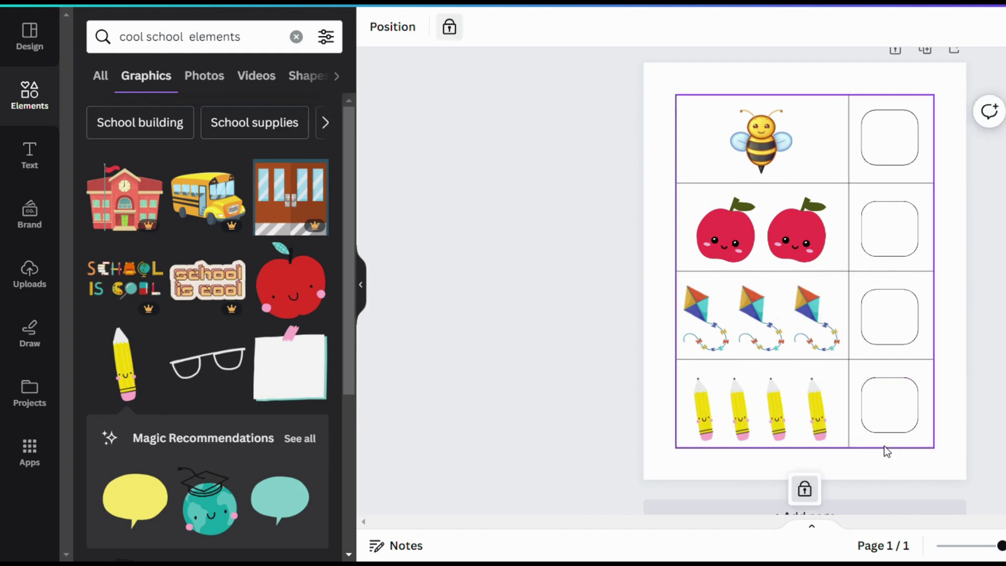
left_click(820, 413)
left_click(947, 456)
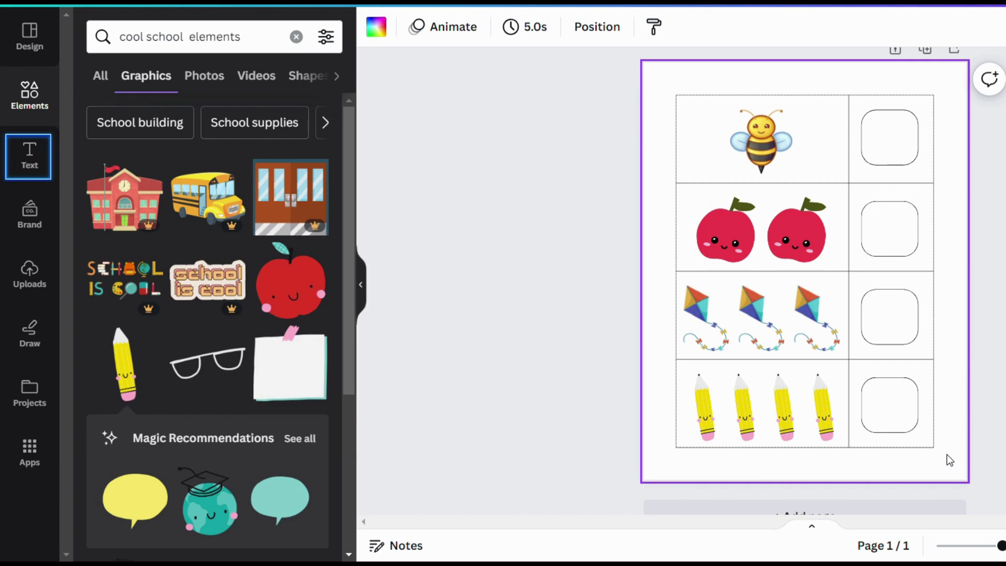
Add a subheading reading "Count and write the number in the box"
left_click(39, 163)
left_click(172, 289)
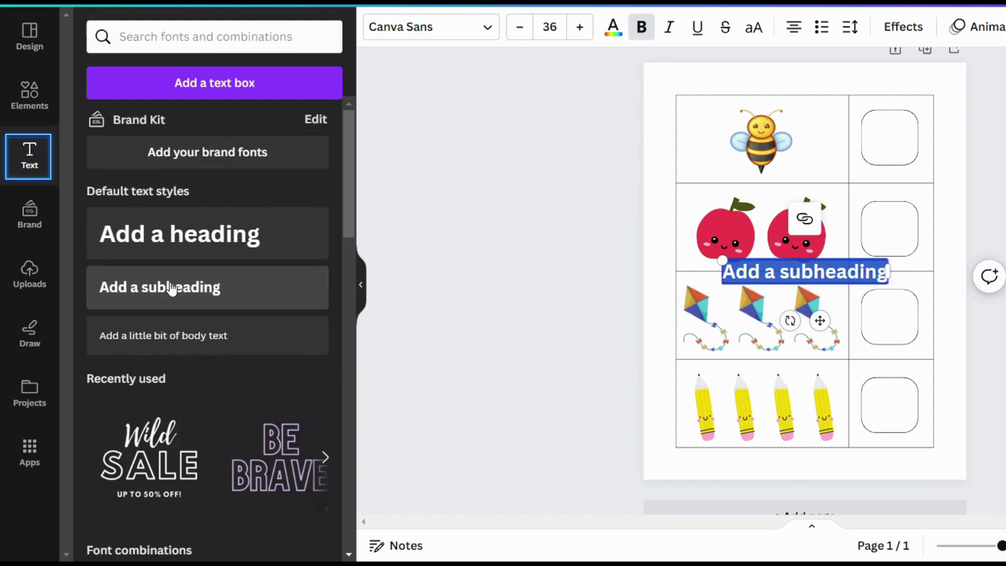
type("Count and write the number in the")
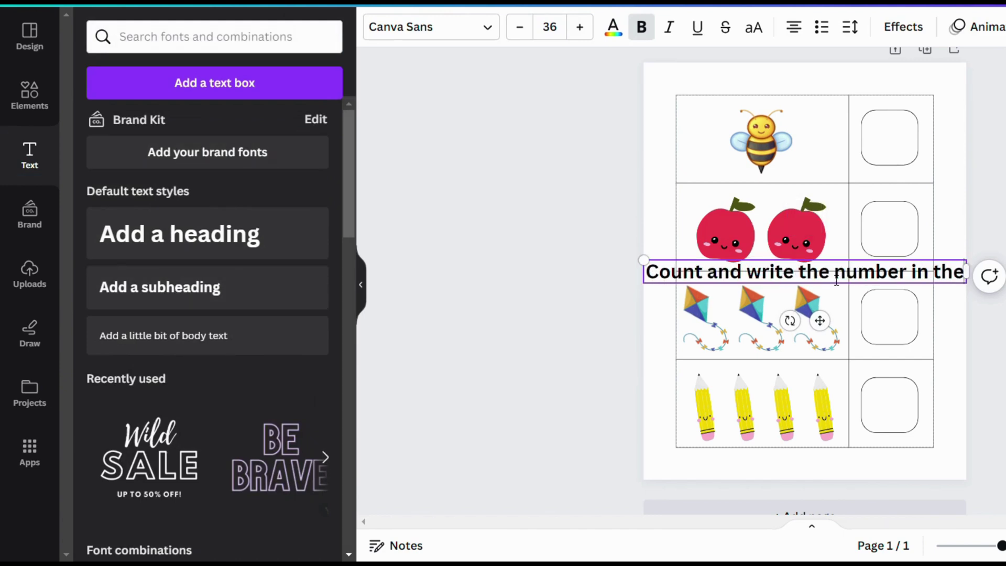
type(" box")
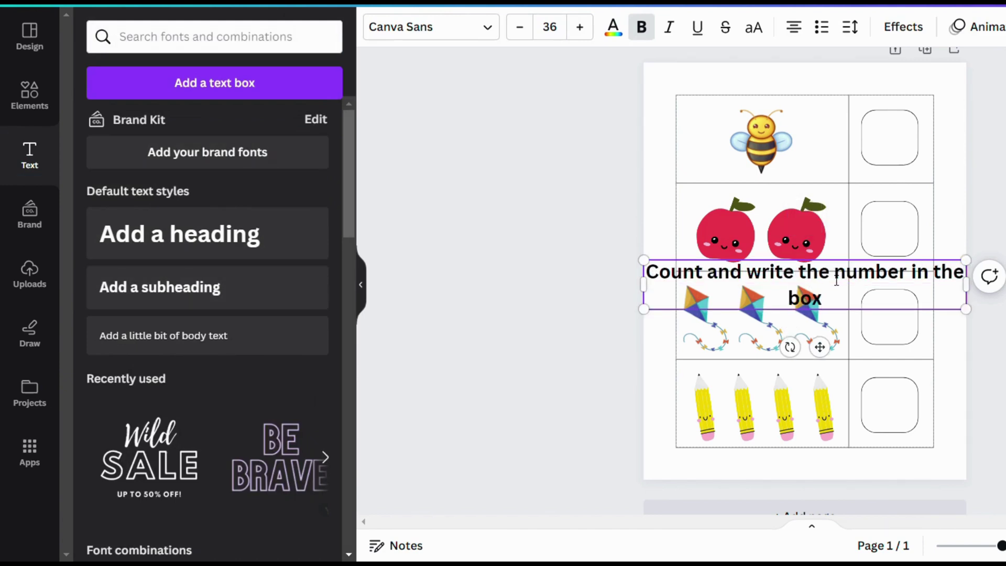
Reduce the instruction text's size until it fits on one line and place it centred above the grid
left_click(520, 26)
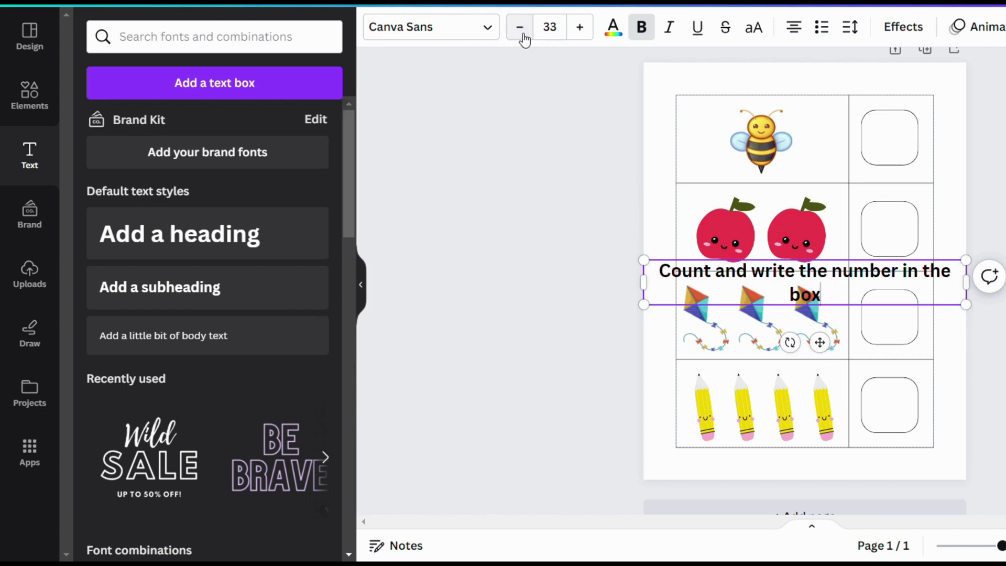
left_click(520, 27)
left_click(519, 27)
left_click(520, 27)
left_click(815, 266)
left_click_drag(816, 267, 824, 93)
left_click(951, 224)
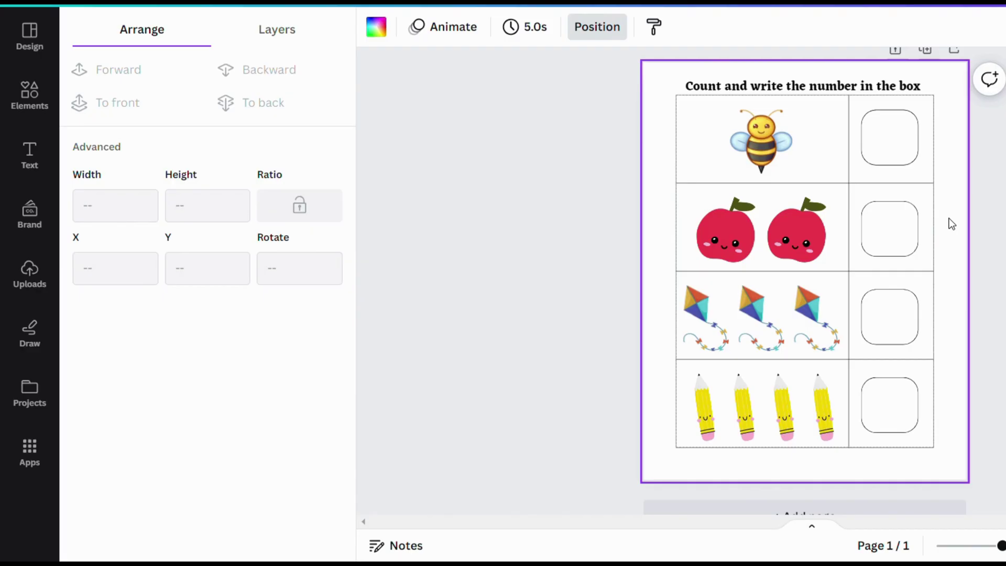
Add a second page and lock the large unfilled rectangular frame on it
scroll(952, 225, "down", 1)
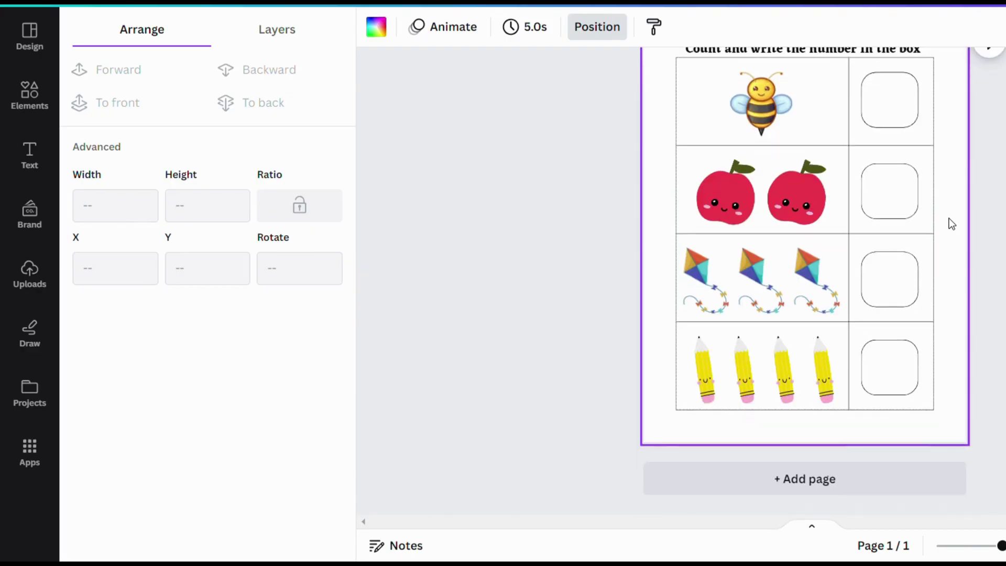
left_click(868, 479)
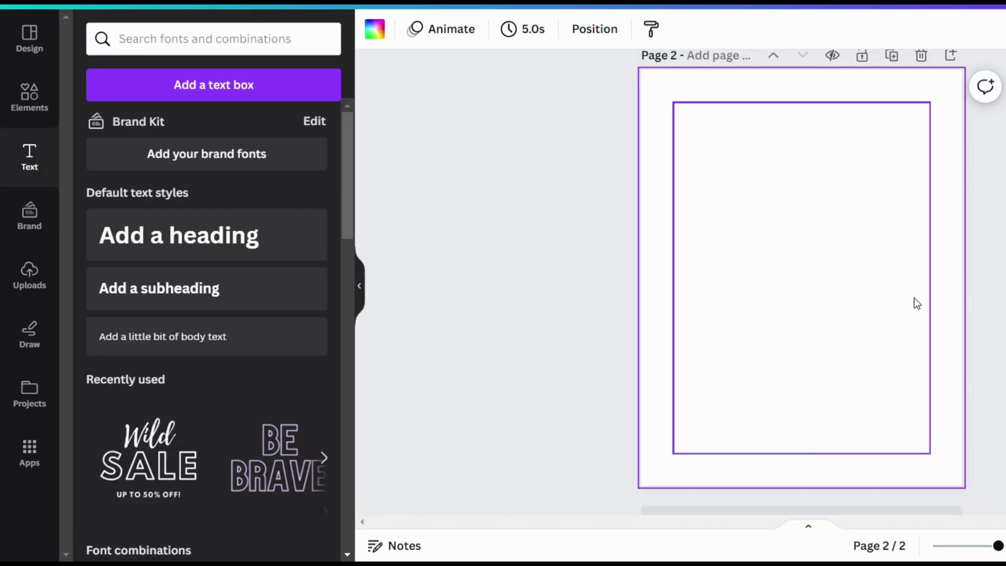
left_click(870, 260)
left_click(831, 143)
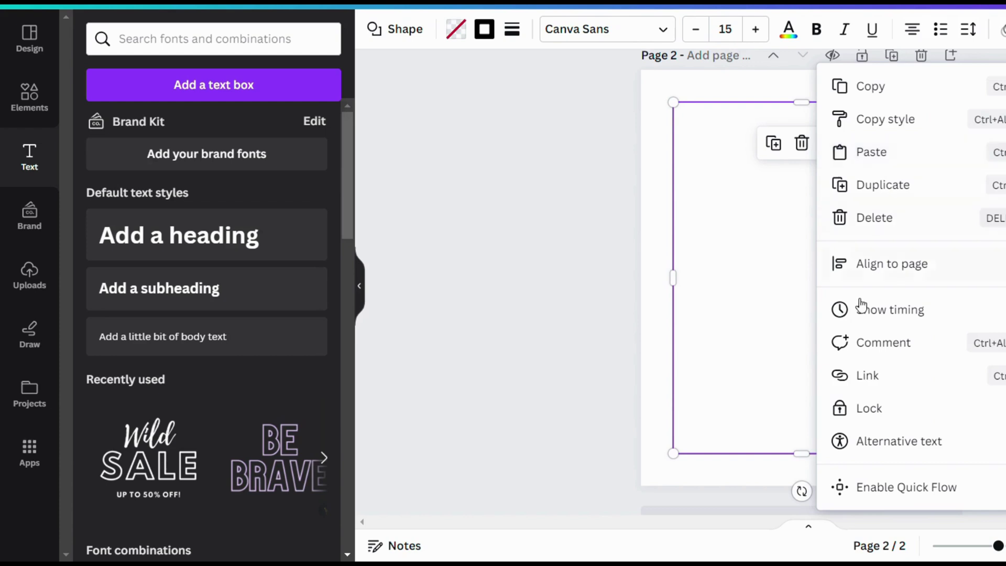
left_click(888, 407)
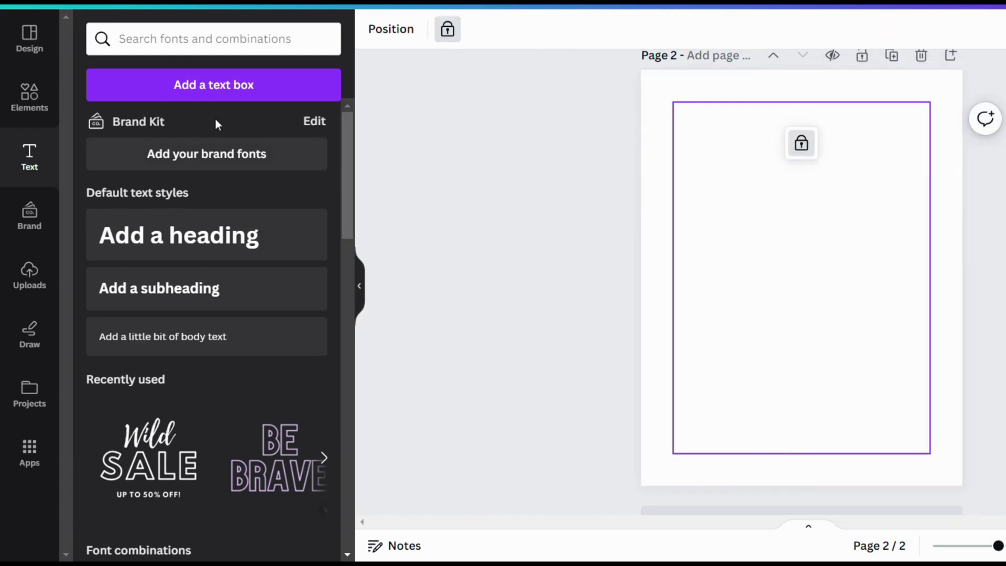
Add a horizontal line spanning the full width of the second page's frame and duplicate it lower down
left_click(35, 101)
left_click(214, 282)
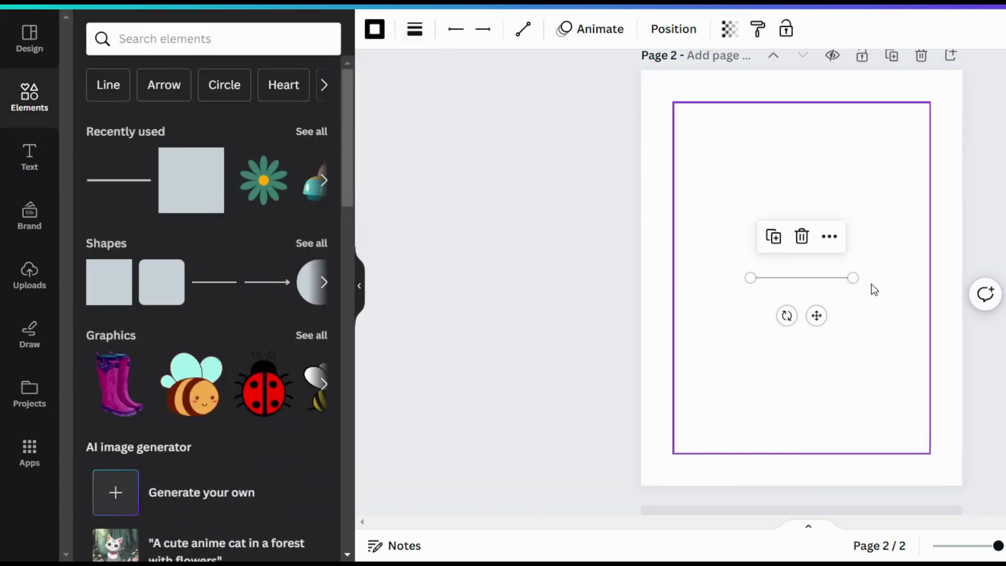
left_click(873, 287)
left_click(830, 280)
left_click_drag(830, 280, 916, 237)
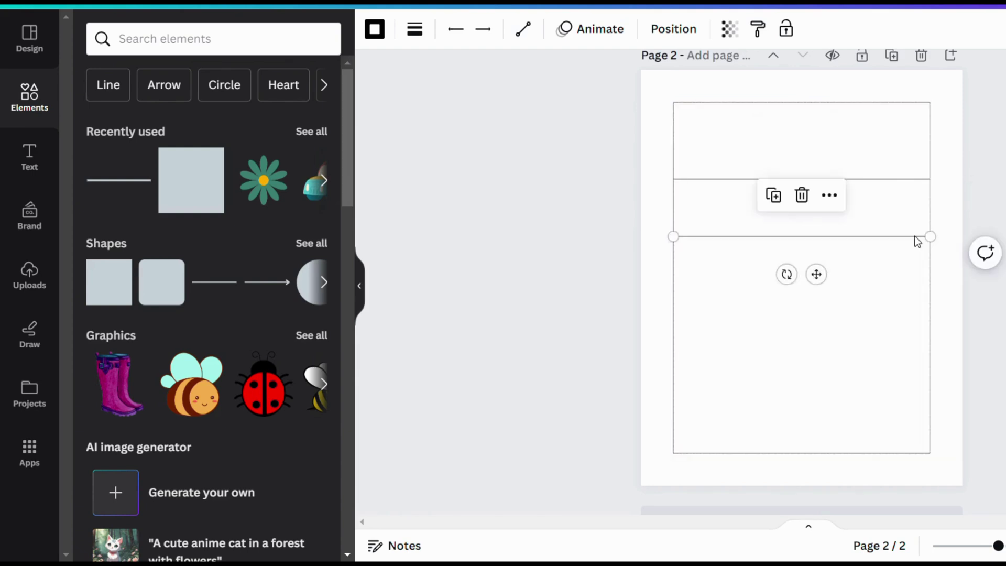
Divide the frame into five rows with four horizontal lines and split the upper four rows into a wide and a narrow column
left_click(863, 202)
left_click_drag(863, 194, 867, 320)
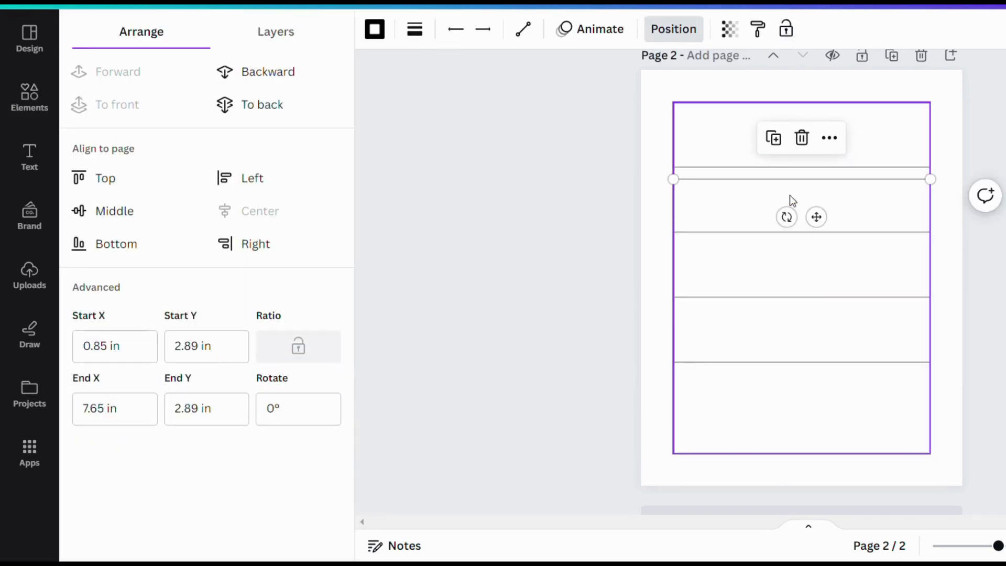
left_click_drag(945, 186, 842, 369)
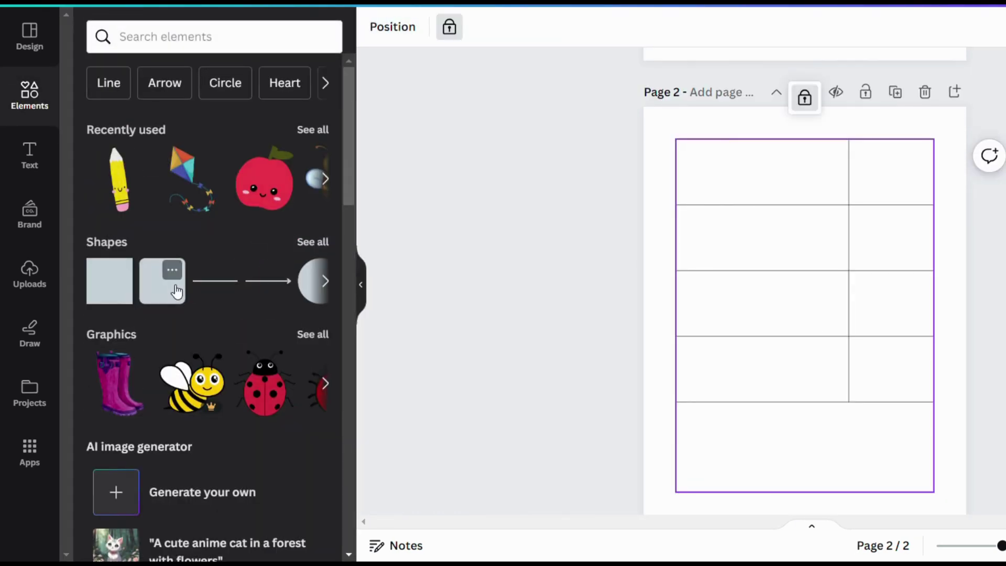
Add a rounded square to the second page with a transparent fill and a black dashed border of weight 1
left_click(177, 292)
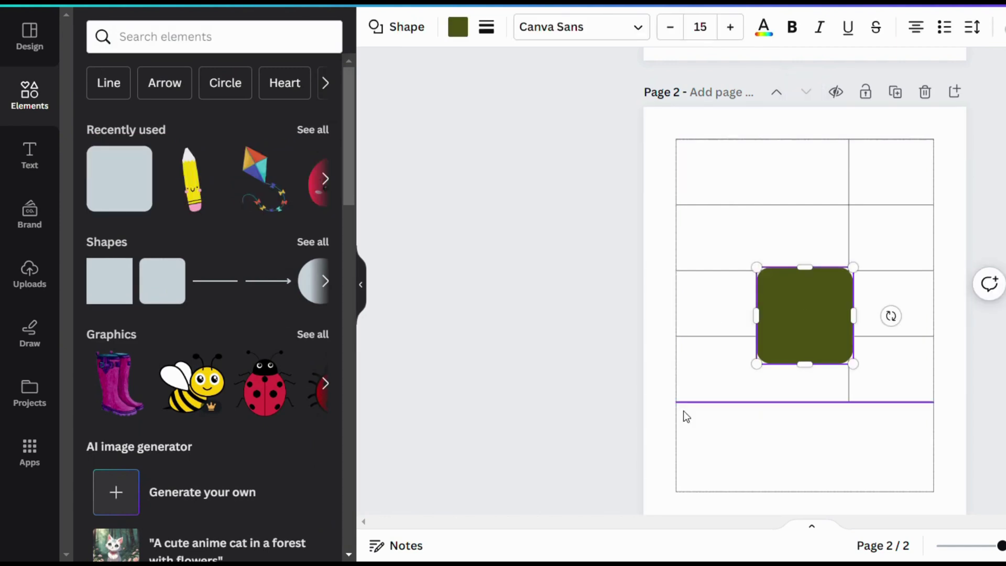
left_click_drag(824, 360, 820, 408)
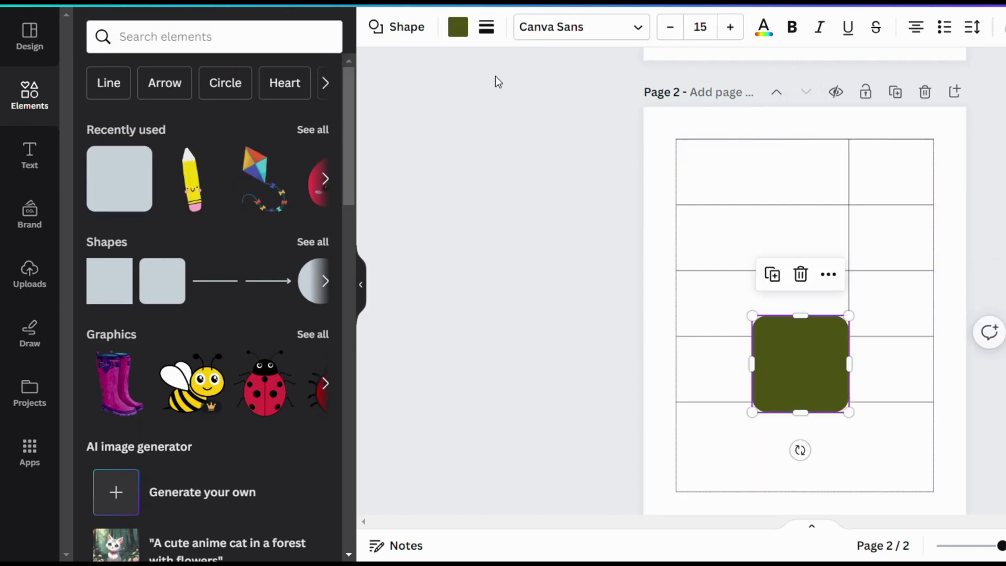
left_click(458, 26)
left_click(149, 134)
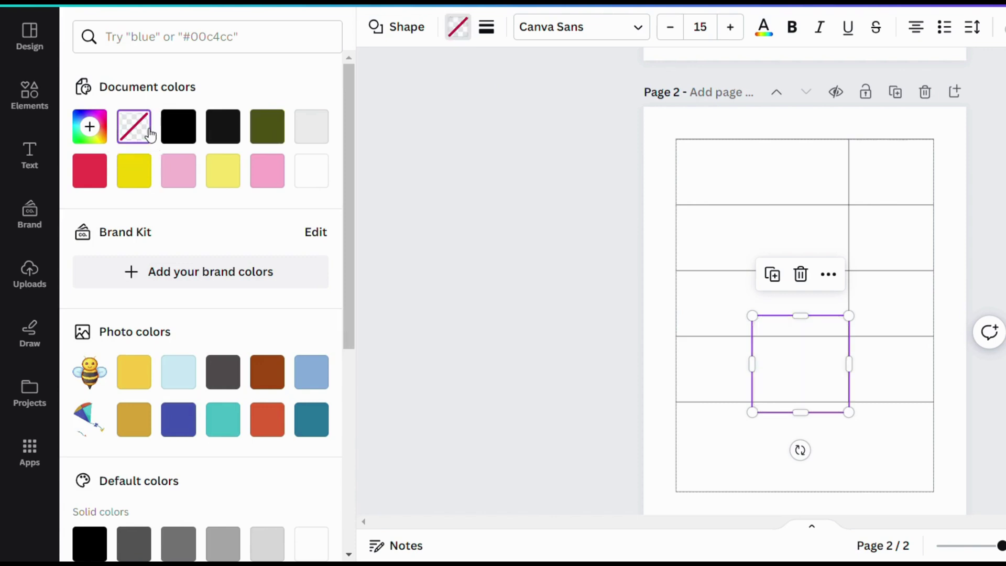
left_click(487, 27)
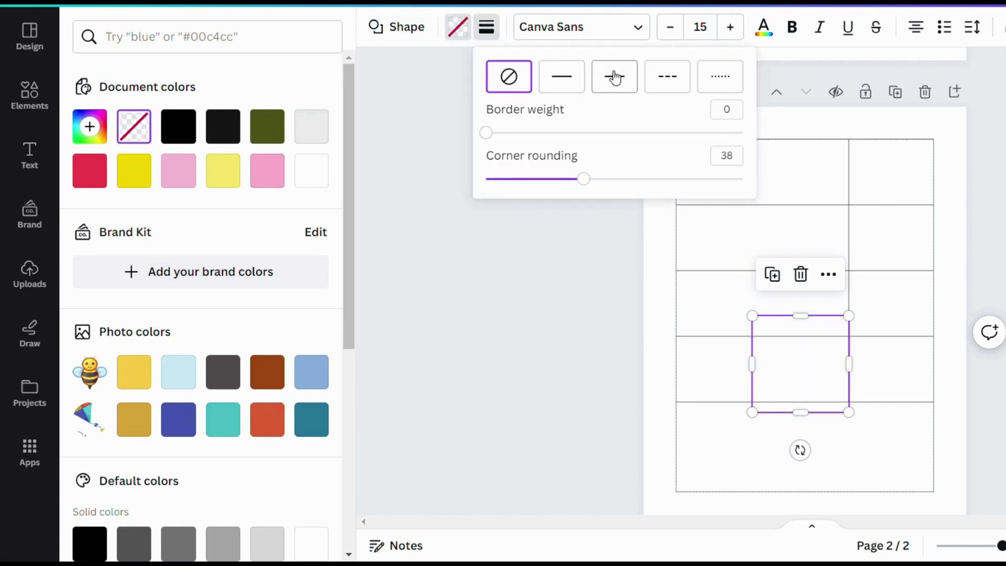
left_click(661, 89)
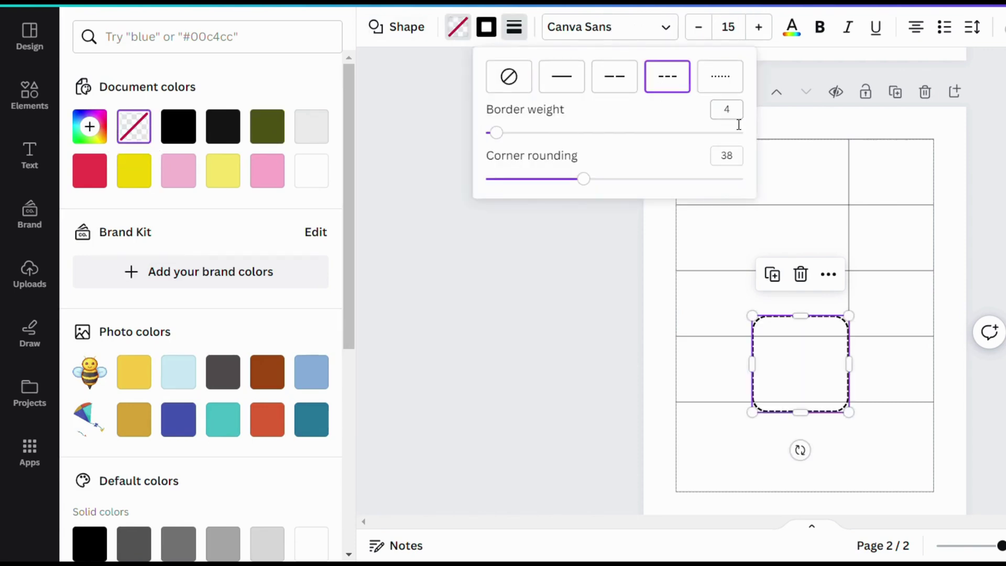
type("1")
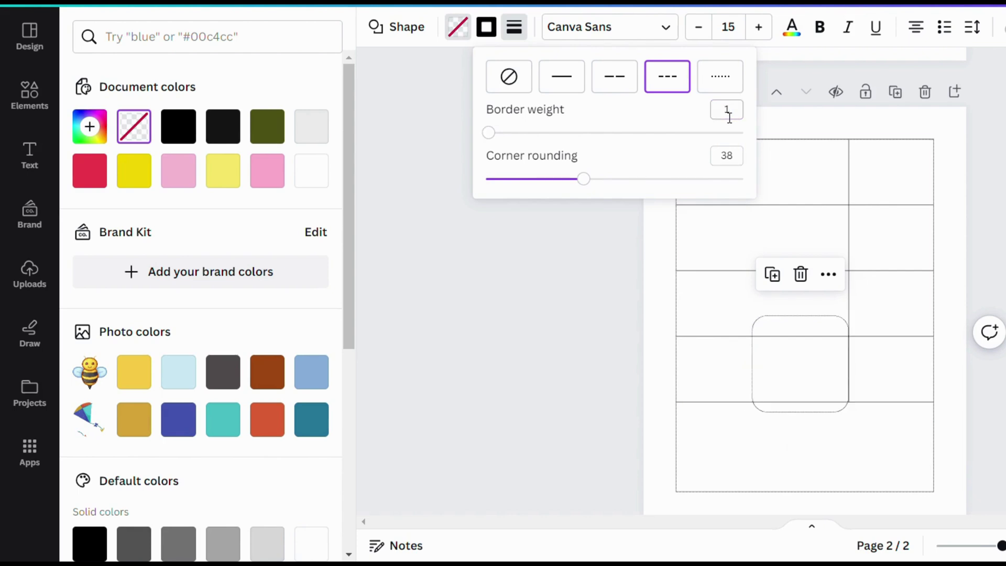
Shrink the dashed rounded square and place it at the left end of the bottom row
left_click(905, 442)
left_click_drag(819, 355, 764, 440)
left_click_drag(790, 398, 721, 451)
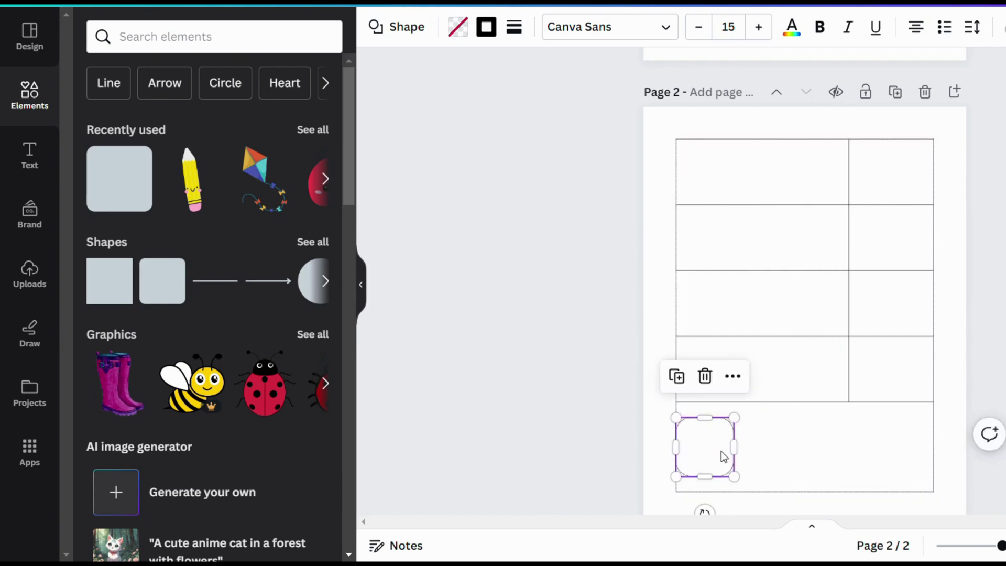
Nudge the dashed rounded square slightly inward from the frame's left edge and place three duplicates beside it along the bottom row
key("shift+Right")
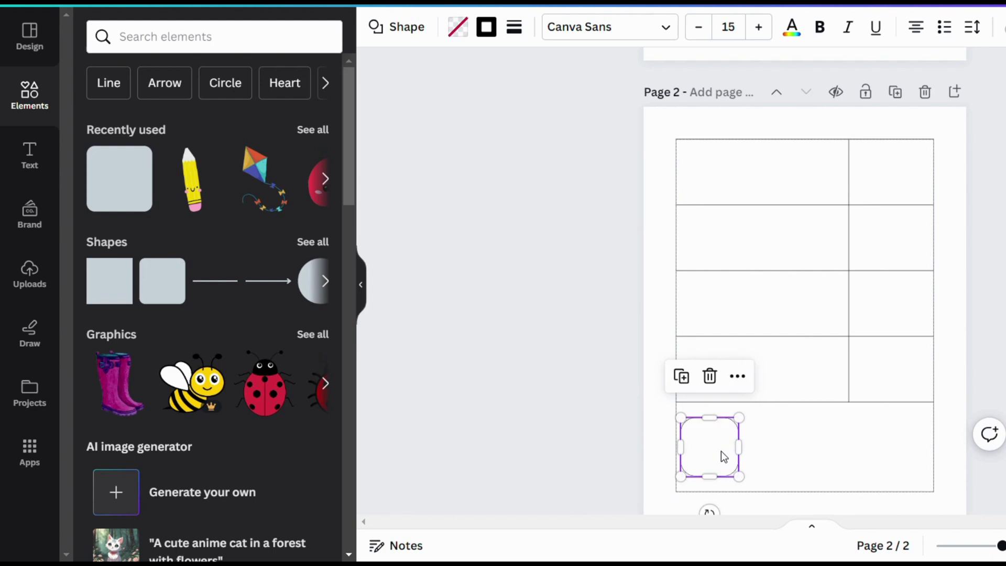
key("ctrl+d")
left_click_drag(721, 451, 791, 450)
key("ctrl+d")
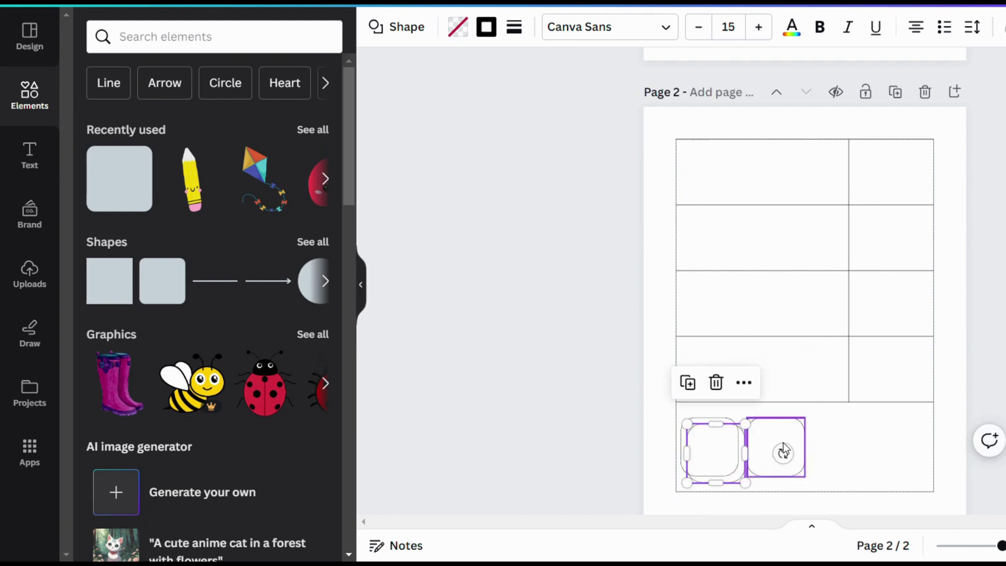
left_click_drag(709, 451, 841, 443)
left_click(710, 447)
key("ctrl+d")
left_click_drag(710, 447, 903, 450)
Adjust the positions of the duplicated rounded squares so all four are evenly spaced across the bottom row
left_click(770, 453)
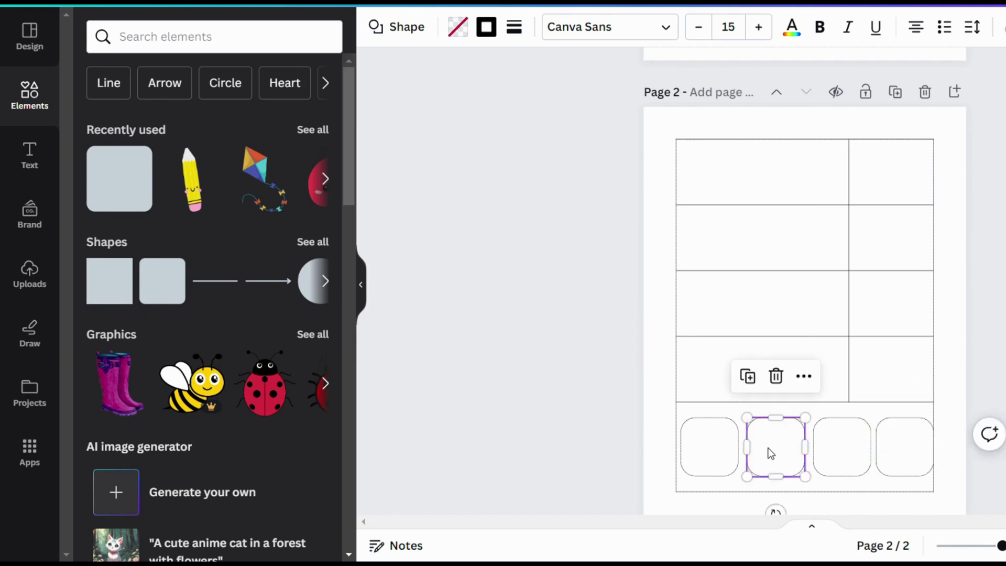
left_click_drag(770, 453, 772, 452)
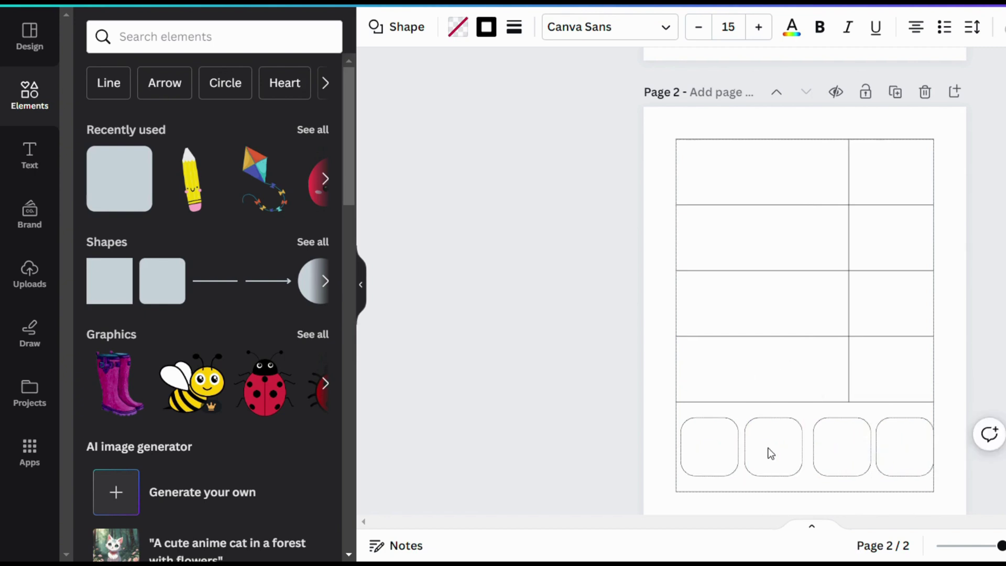
left_click(839, 452)
left_click_drag(842, 452, 897, 451)
left_click(898, 453)
left_click(948, 482)
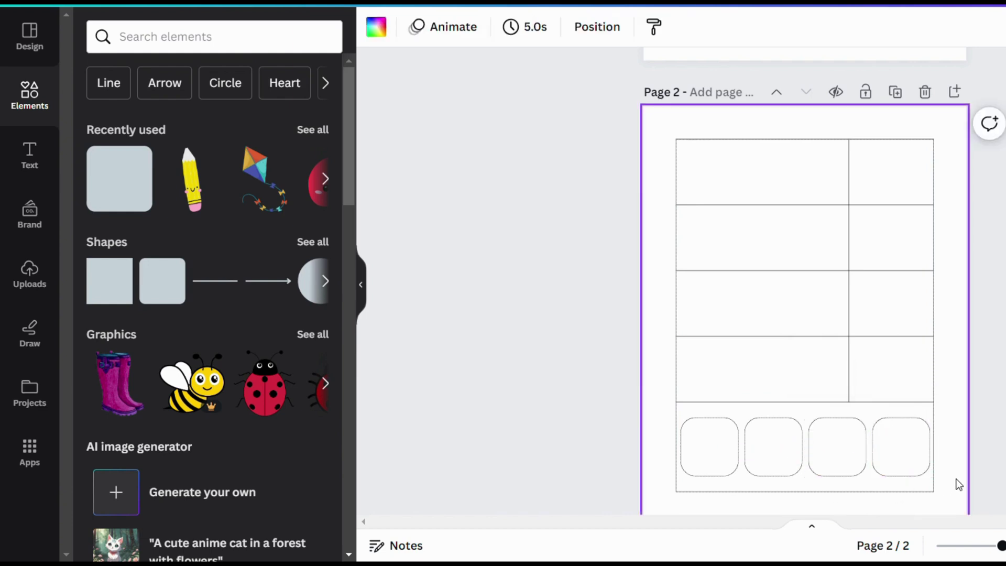
Add a subheading reading "TREE" and place it in the wide cell of the first row
scroll(955, 442, "down", 1)
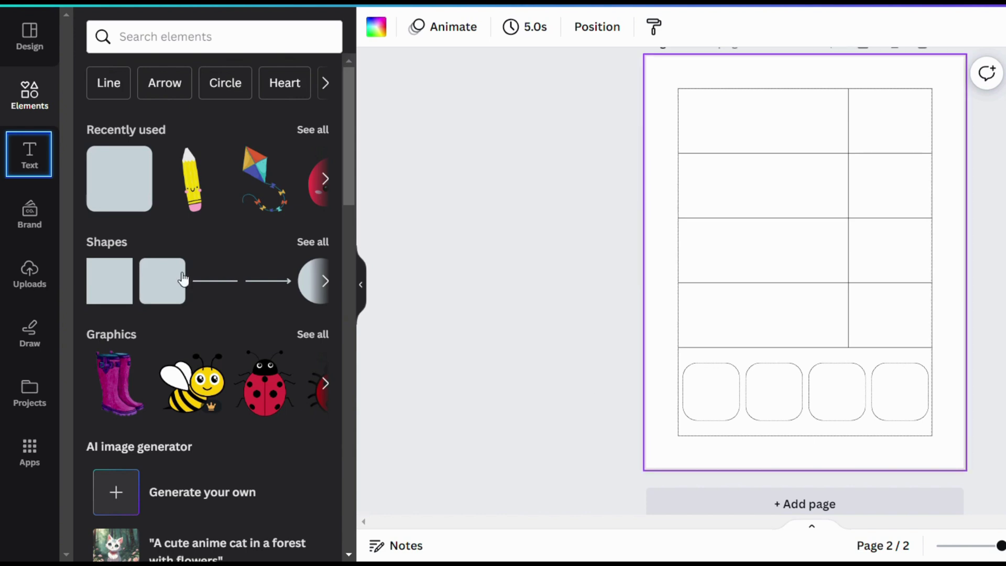
left_click(36, 166)
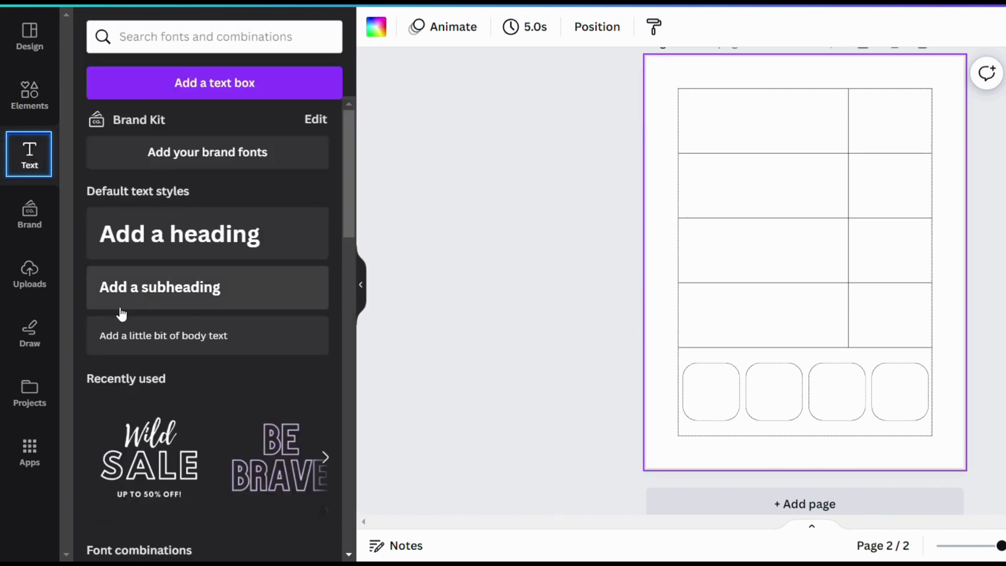
left_click(152, 294)
type("T")
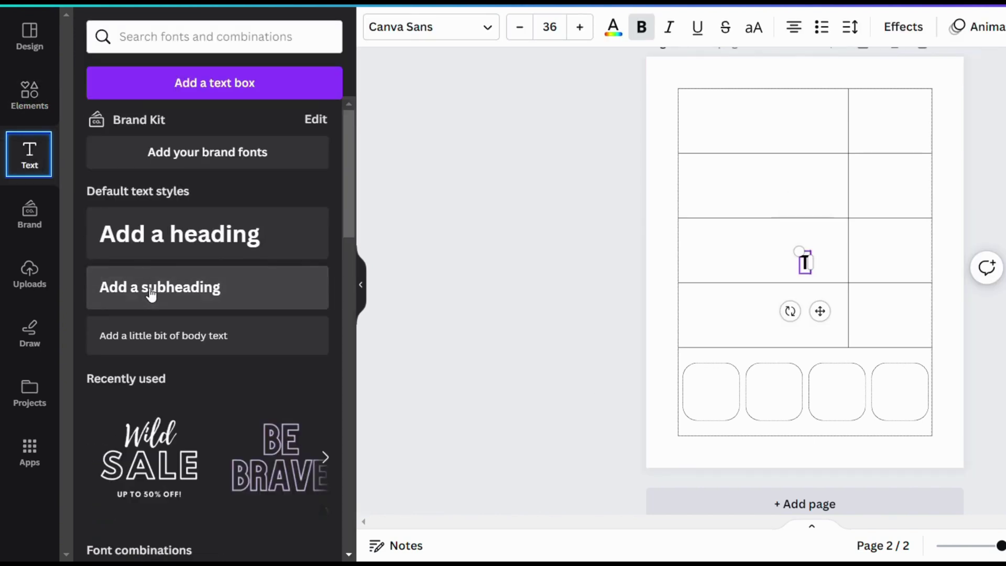
type("REE")
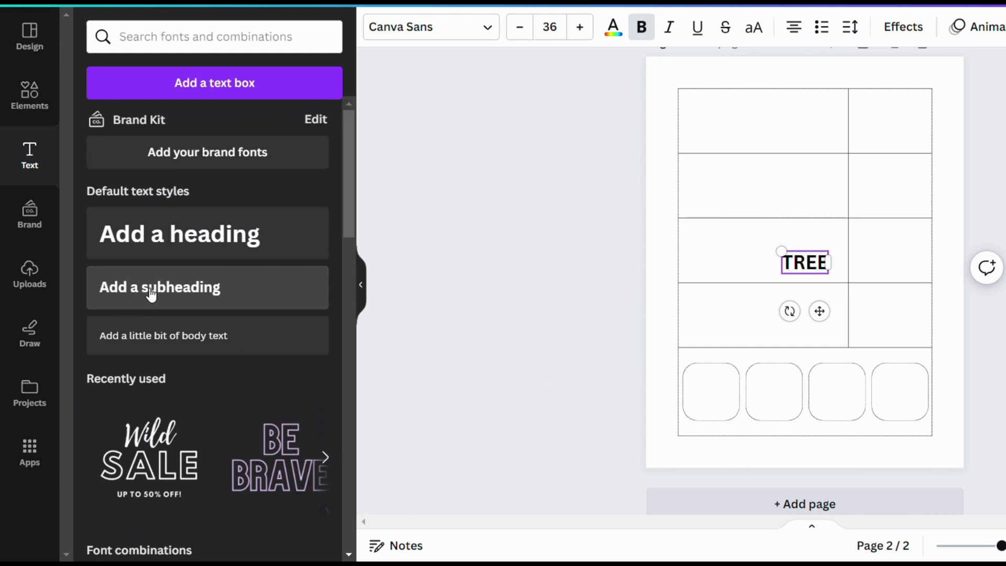
left_click(764, 275)
left_click(805, 264)
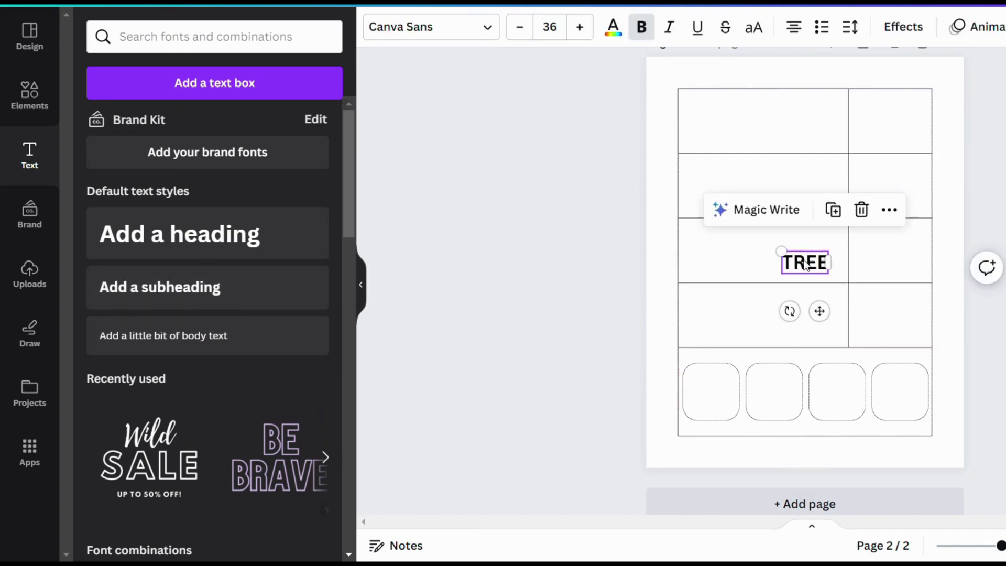
left_click_drag(805, 265, 767, 122)
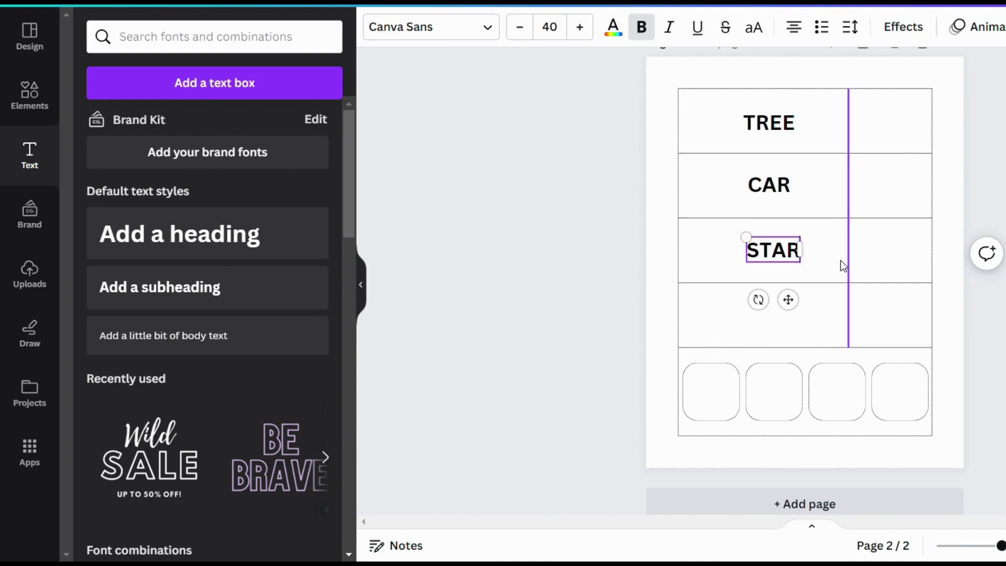
Duplicate the STAR text into the fourth row's wide cell and change the copy to "FLOWER"
left_click(828, 258)
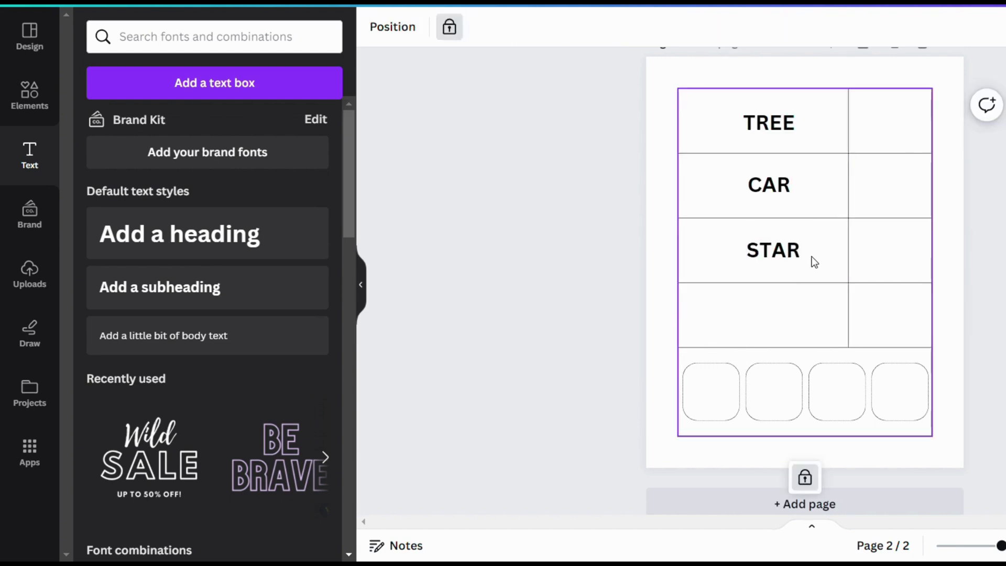
left_click(792, 253)
key("ctrl+d")
left_click_drag(793, 254, 793, 319)
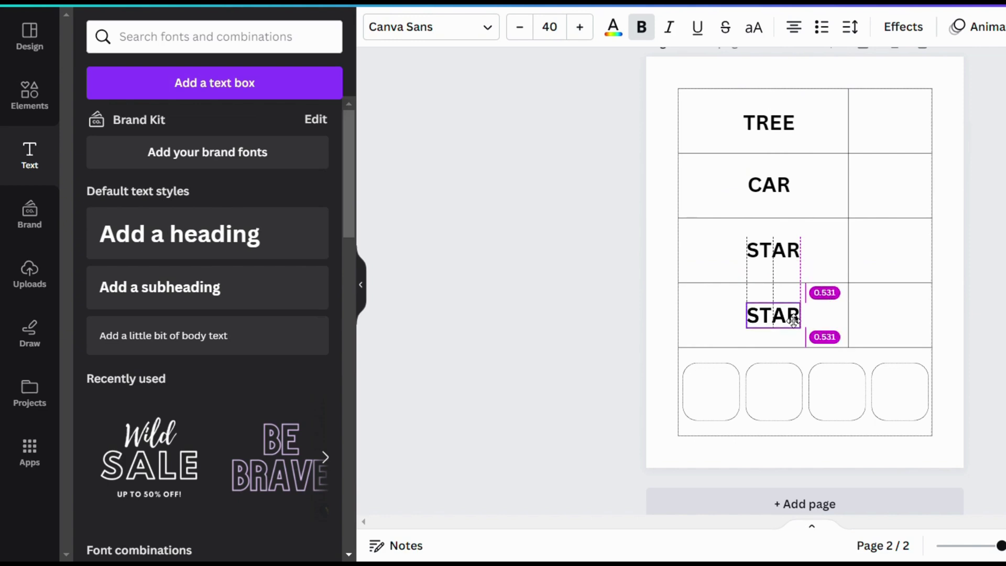
double_click(793, 318)
type("FLOWER")
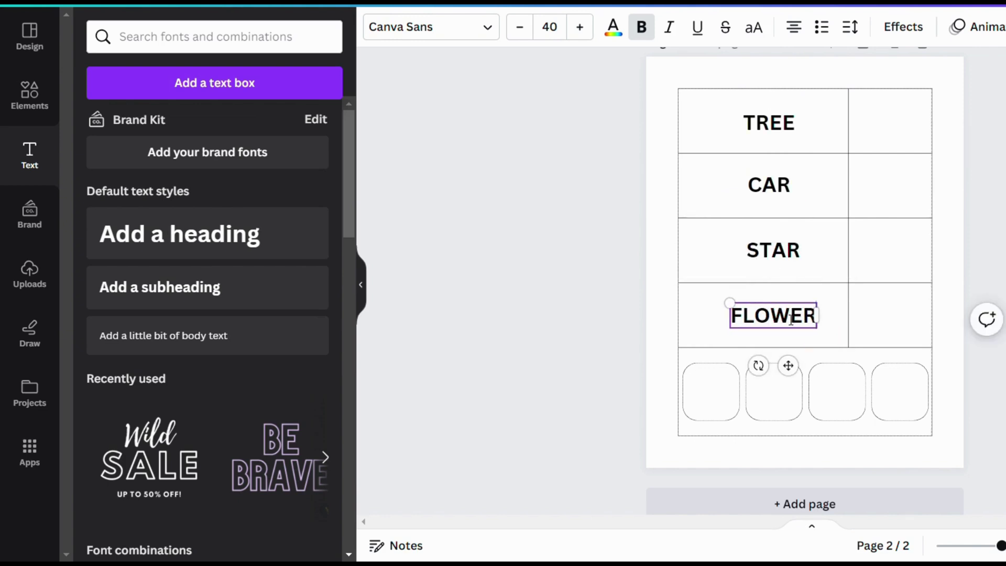
left_click(899, 314)
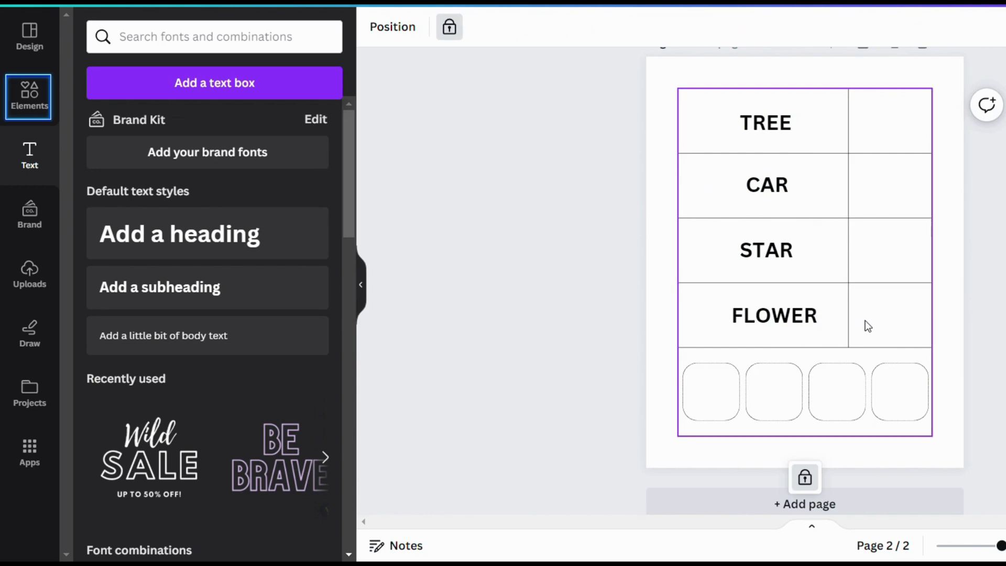
Search the elements for "tree", add the bright green tree graphic, and fit it inside the third rounded square
left_click(45, 87)
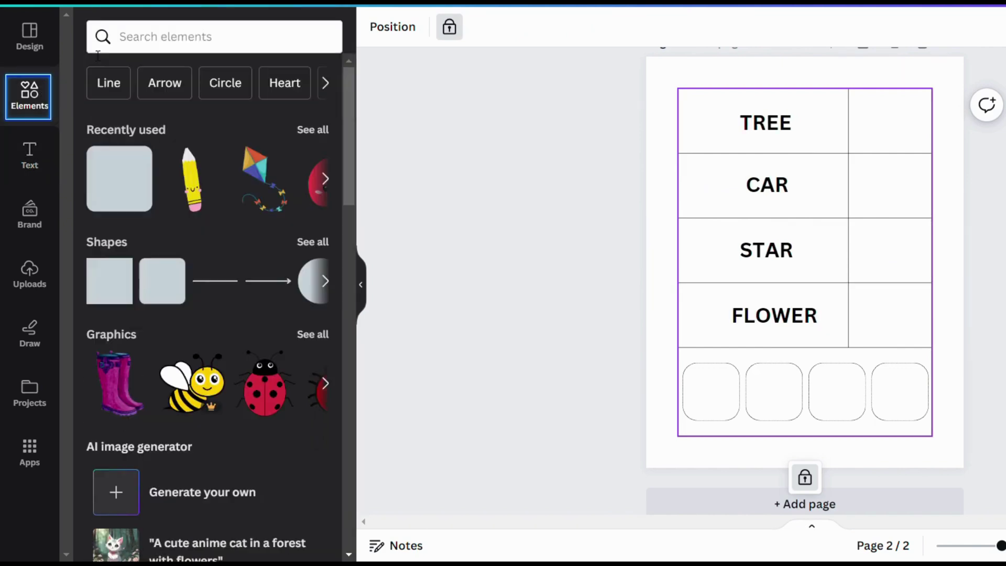
left_click(129, 40)
type("tree")
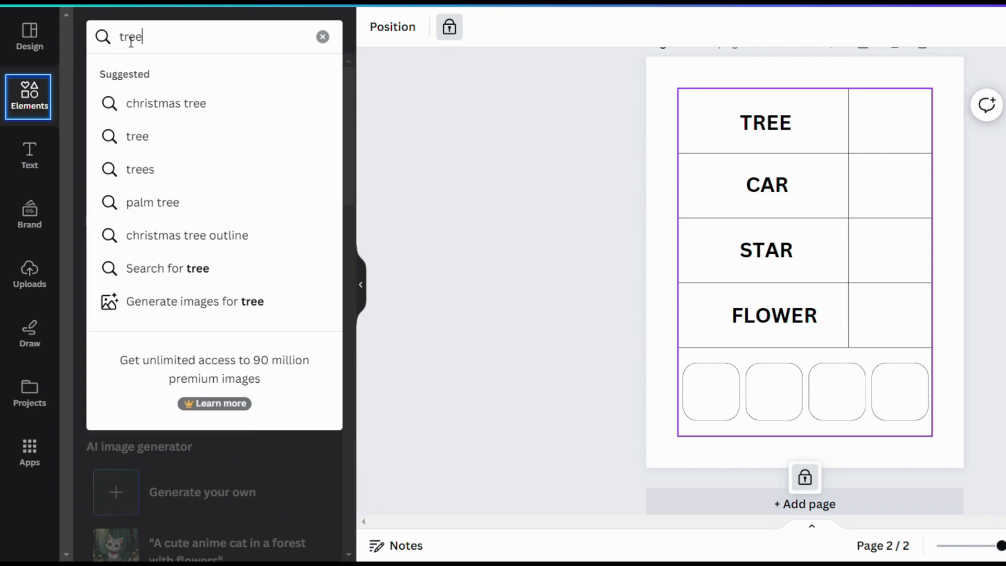
key("Return")
left_click(302, 168)
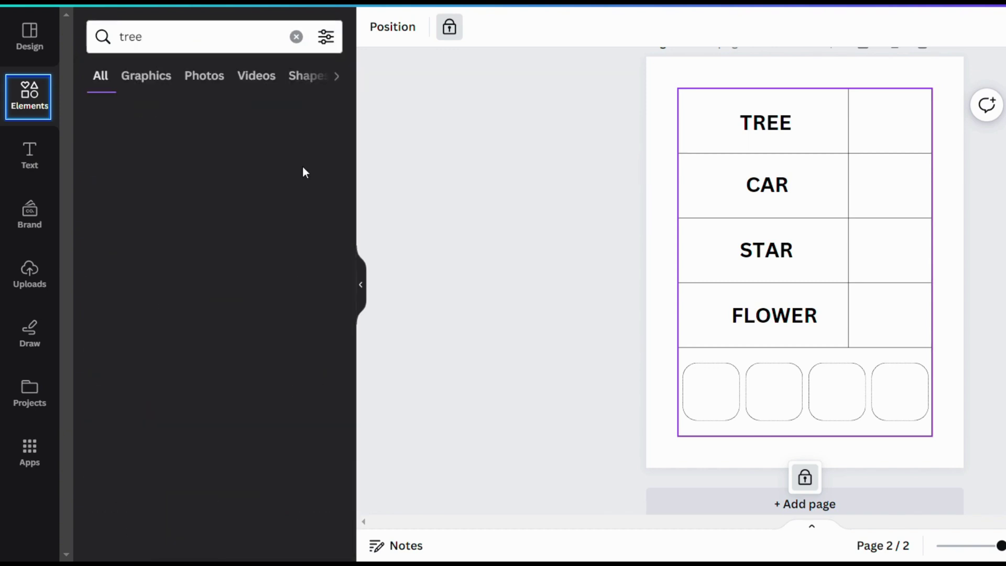
left_click(289, 280)
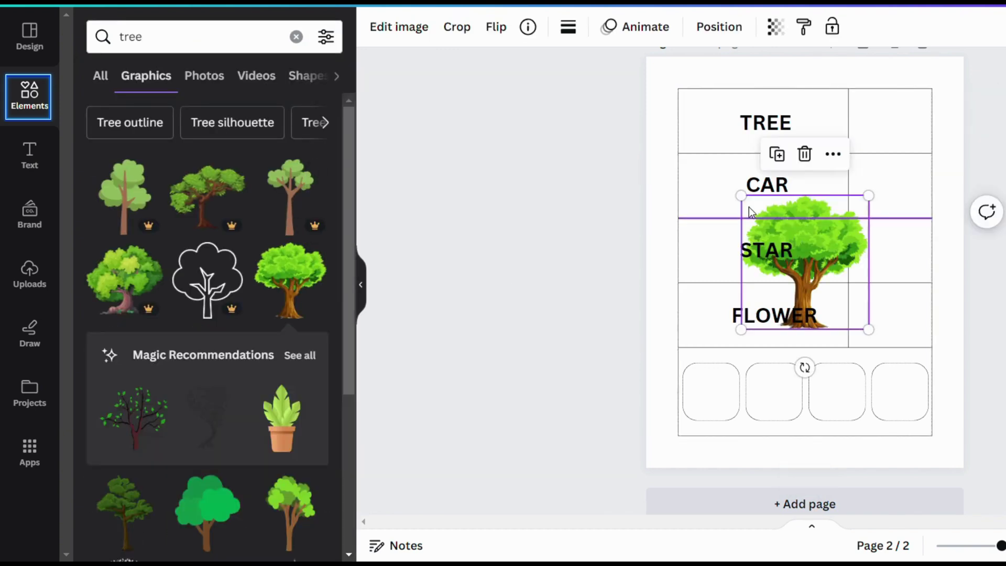
left_click_drag(880, 199, 847, 388)
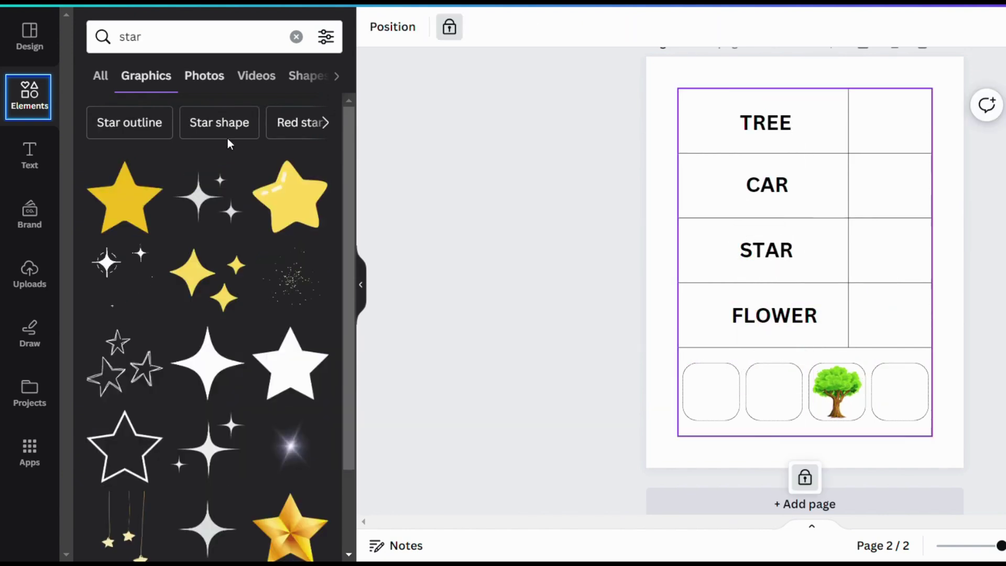
Add a rounded yellow star graphic to the second rounded square and a yellow-and-blue cartoon car to the first
left_click(285, 210)
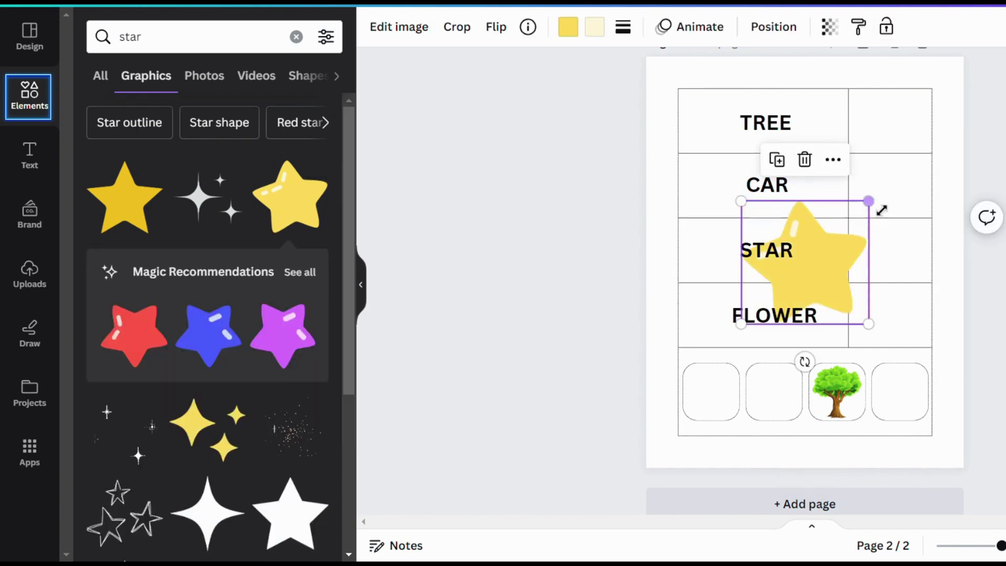
left_click_drag(878, 208, 783, 390)
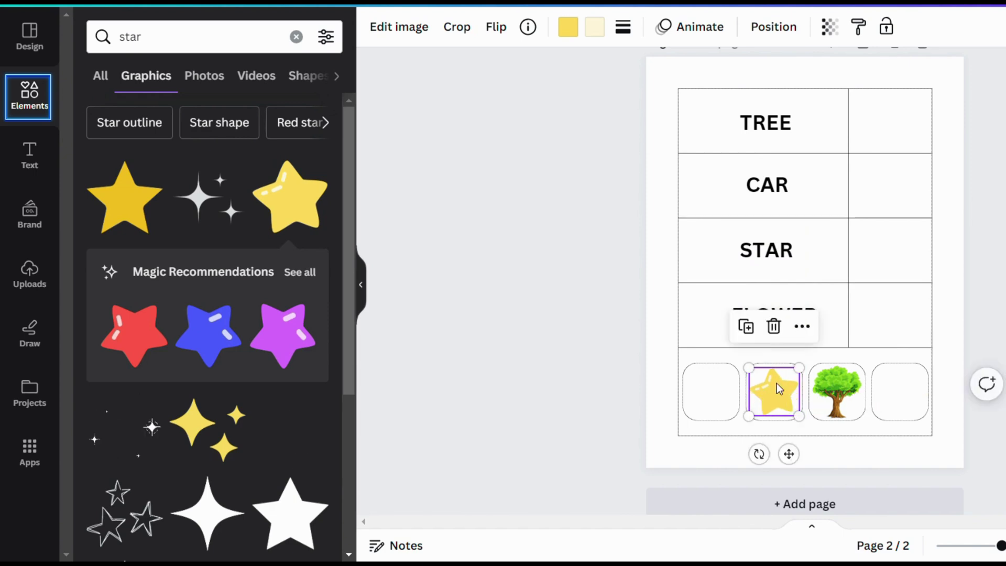
left_click(883, 388)
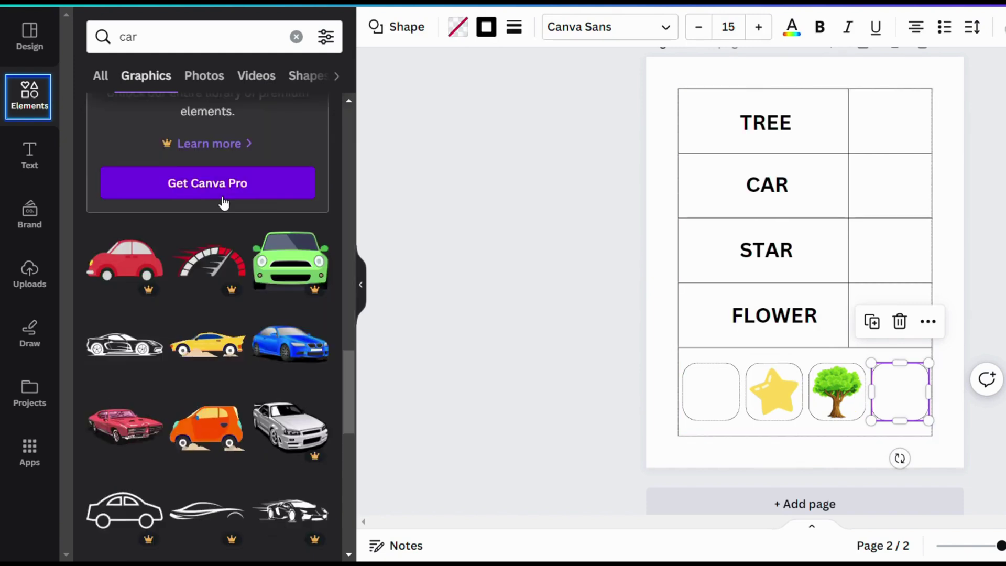
scroll(224, 202, "down", 5)
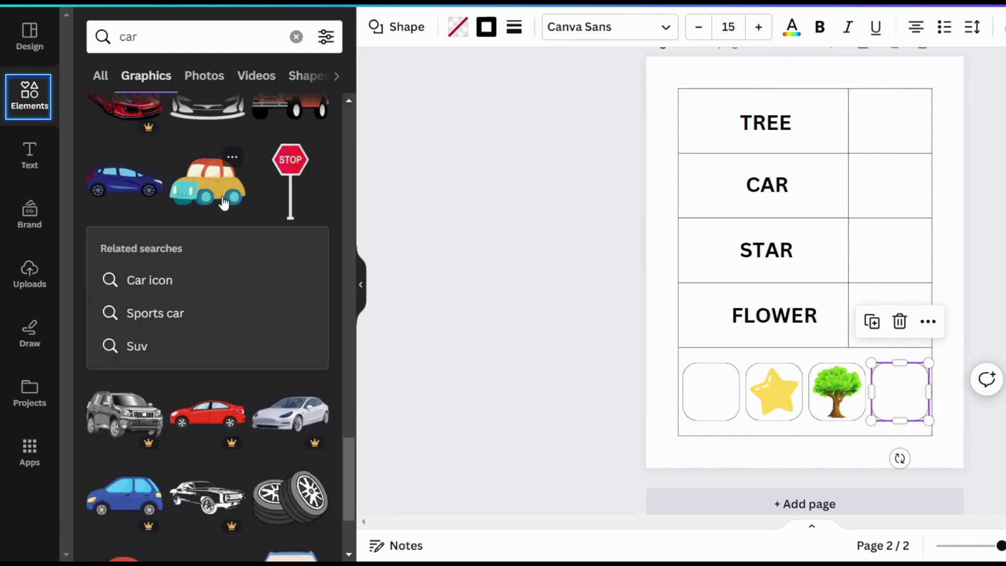
left_click(223, 202)
left_click_drag(942, 196, 734, 388)
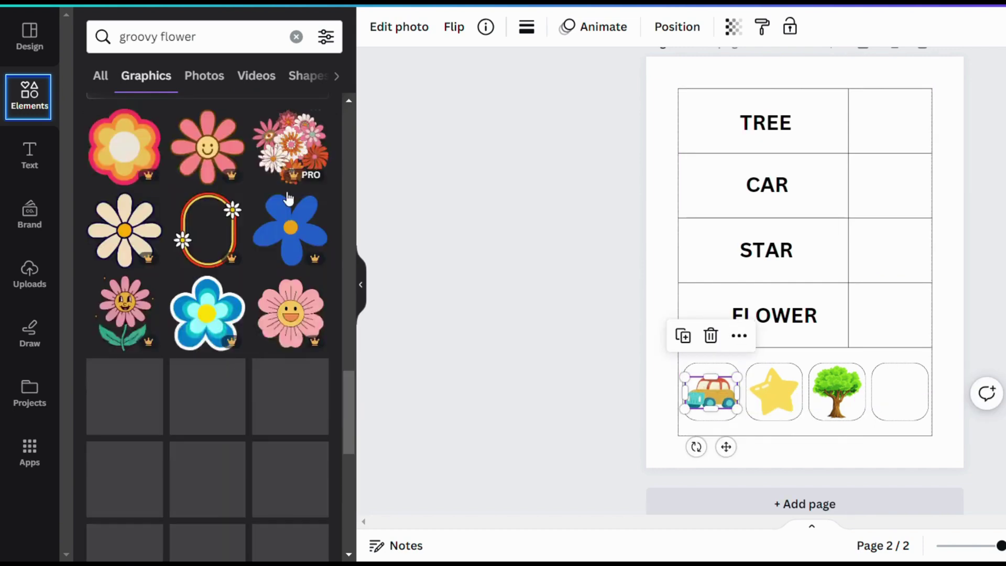
Add the dark green flower from the "groovy flower" graphics and fit it inside the fourth rounded square
scroll(288, 197, "down", 3)
scroll(287, 198, "down", 10)
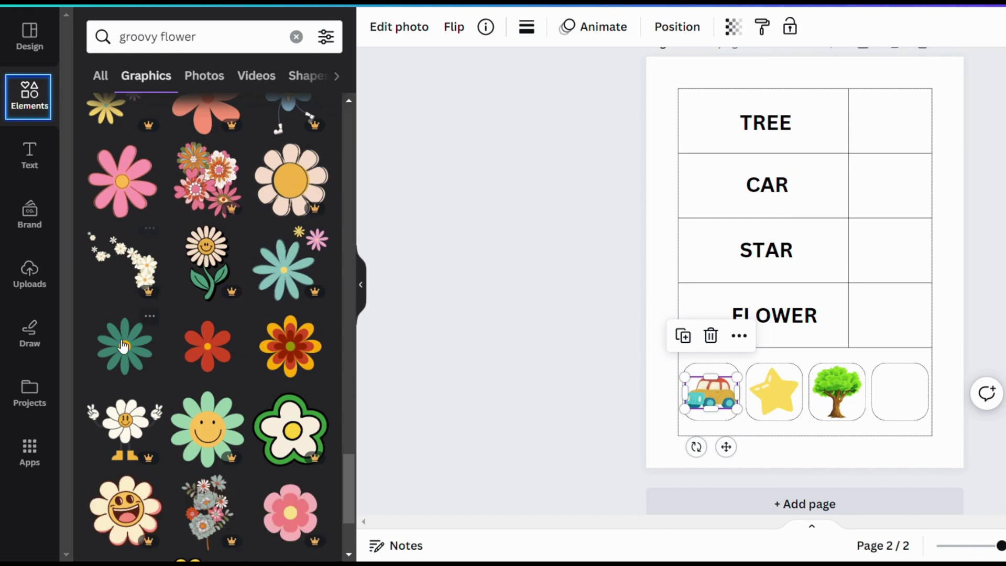
left_click(122, 346)
left_click_drag(869, 207, 919, 399)
left_click(977, 409)
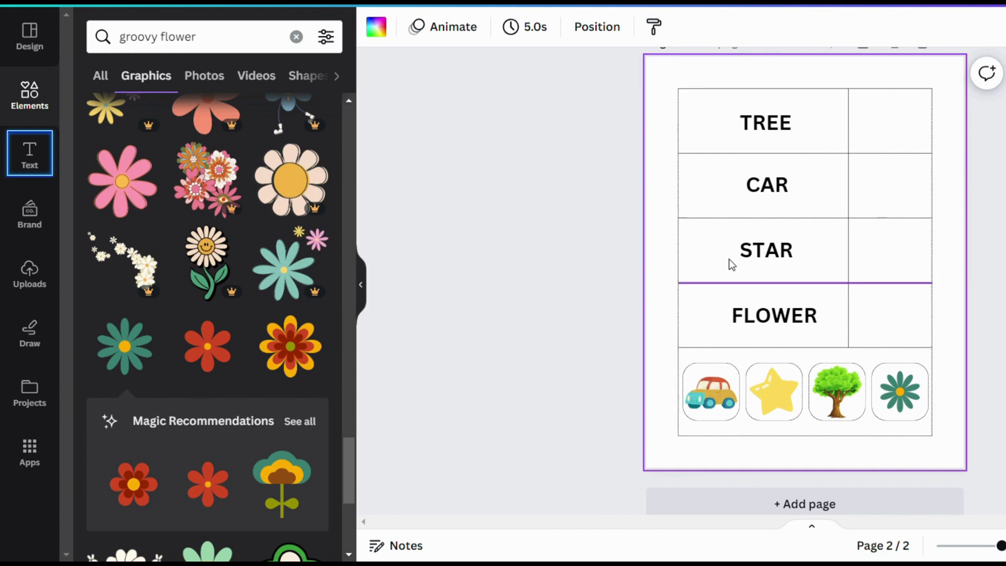
Add a subheading reading "Read the word" and place it centred above the second page's grid
left_click(30, 157)
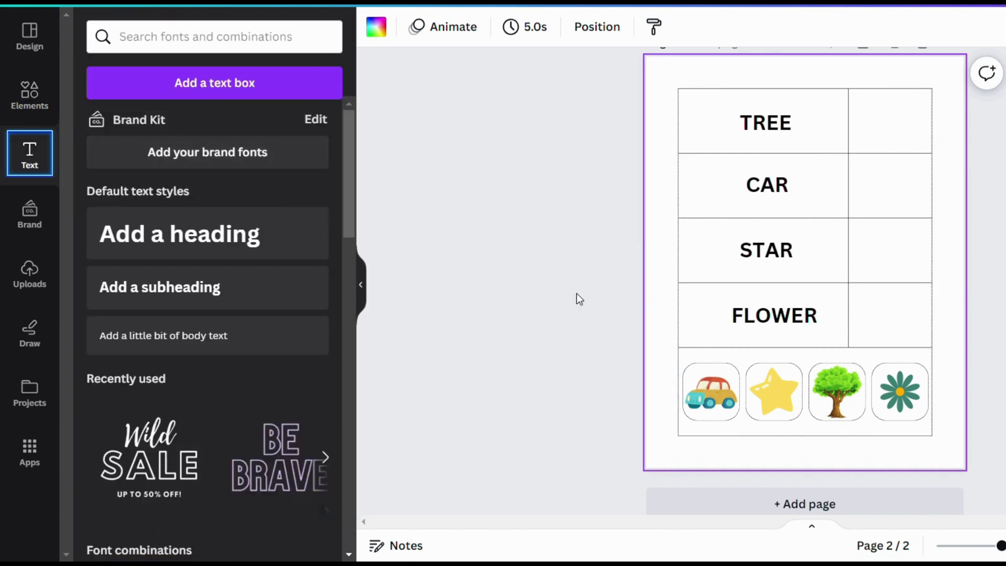
left_click(293, 286)
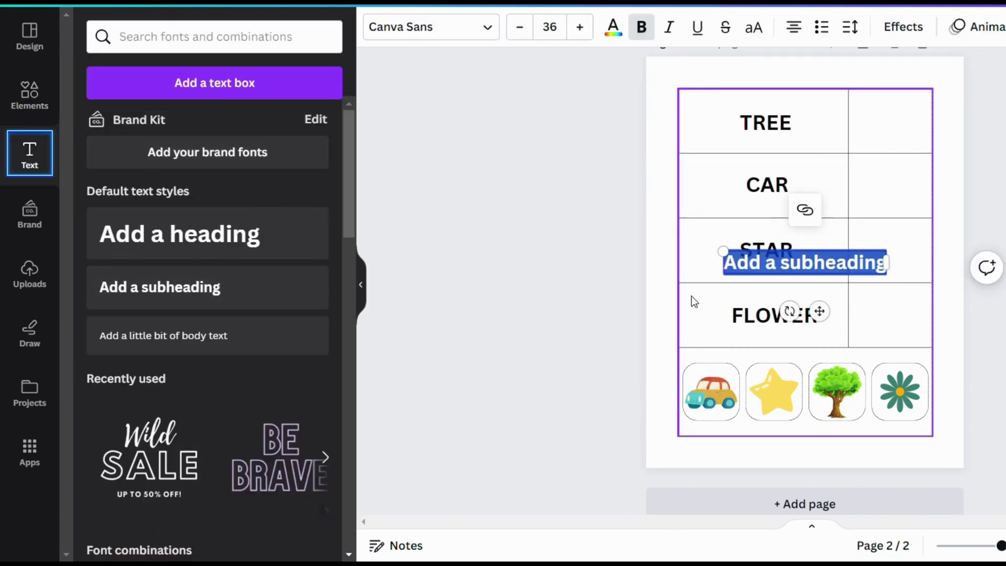
type("Read the word")
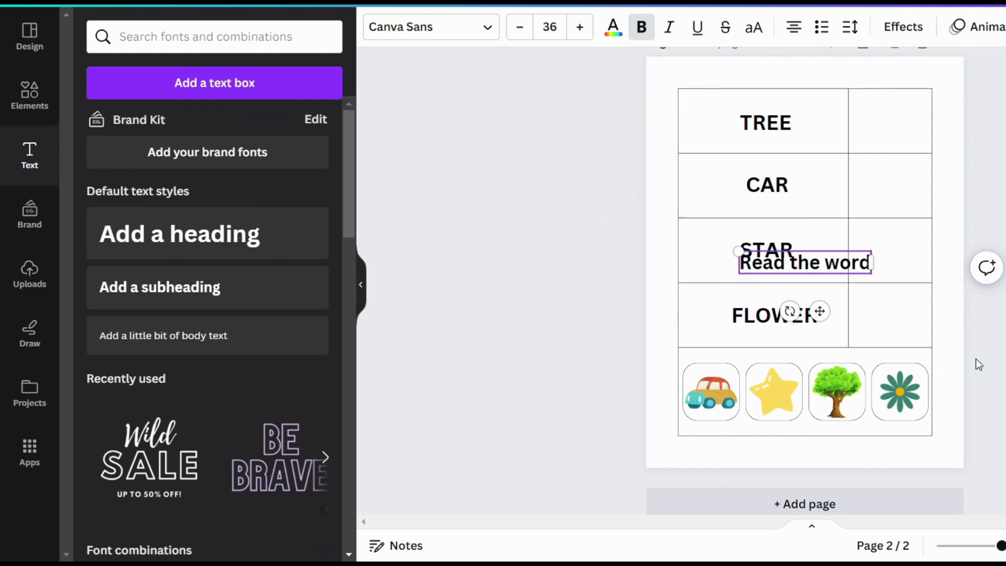
left_click(954, 373)
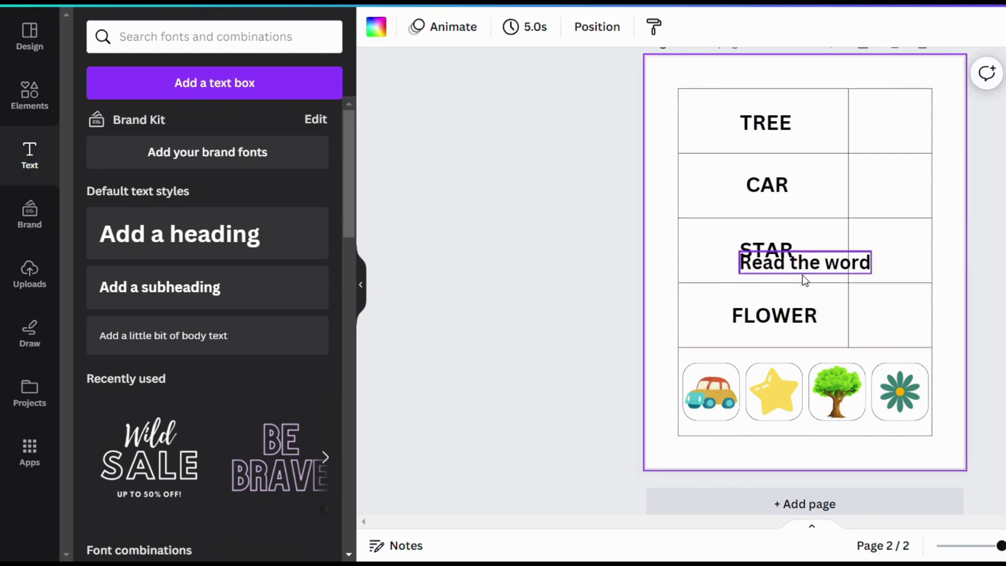
left_click_drag(804, 263, 801, 70)
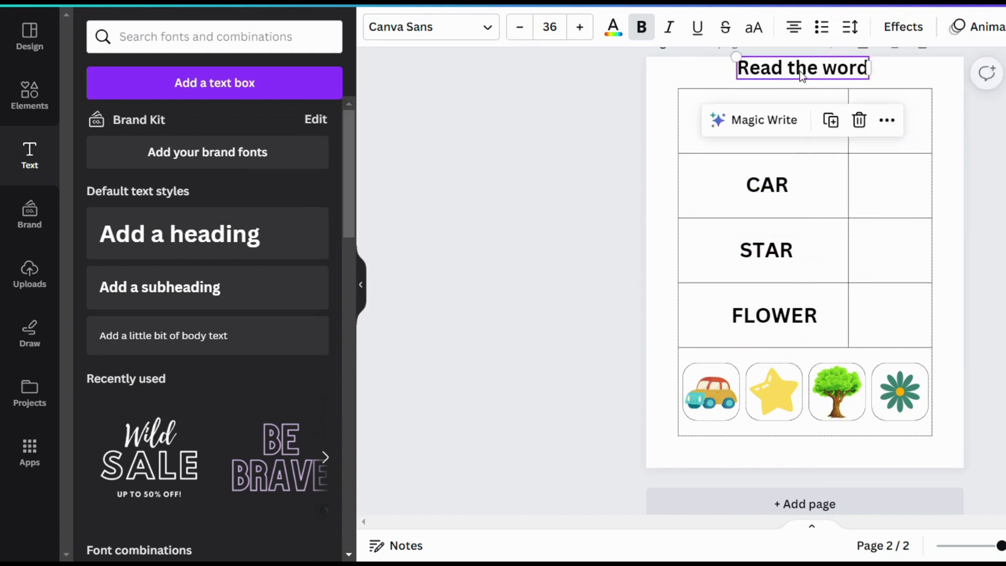
Reduce the font size of the "Read the word" heading to 18
left_click(530, 31)
left_click(530, 30)
left_click(531, 30)
left_click(530, 30)
left_click(530, 30)
left_click(531, 31)
left_click(531, 32)
left_click(531, 31)
left_click(531, 31)
left_click(531, 32)
left_click(532, 32)
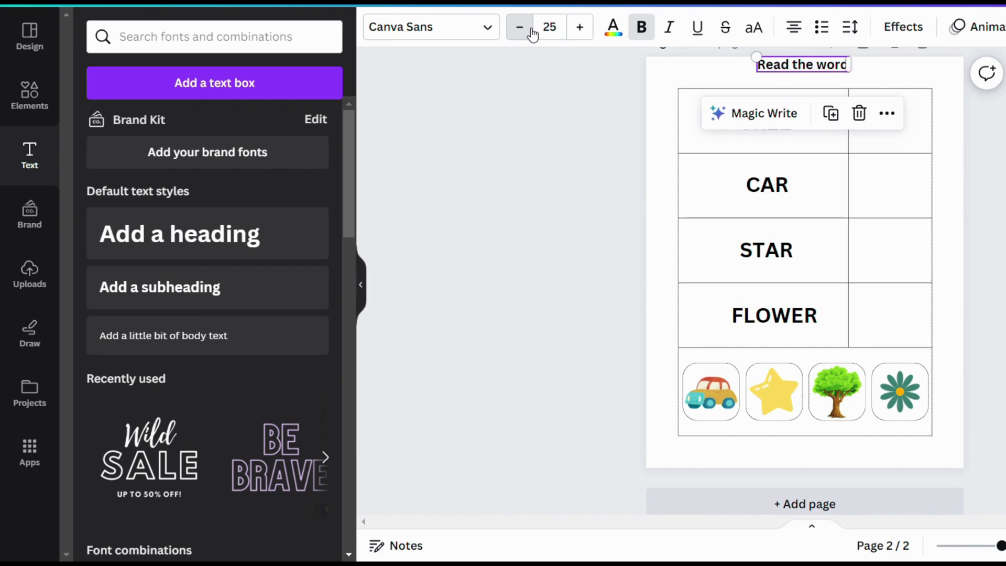
left_click(531, 31)
left_click(532, 31)
left_click(532, 31)
left_click(532, 31)
left_click(532, 34)
left_click(533, 34)
left_click(532, 34)
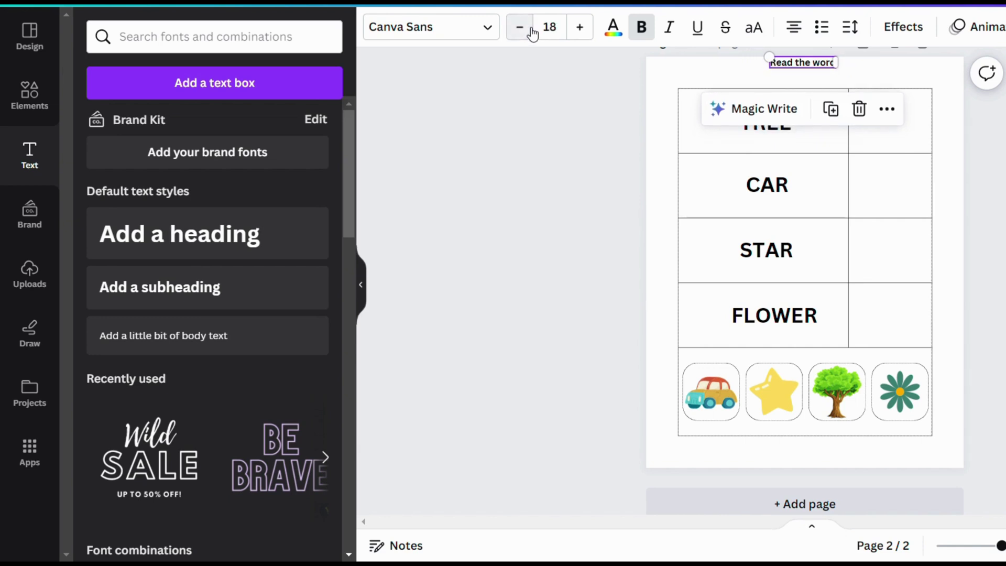
left_click(866, 79)
scroll(868, 78, "up", 2)
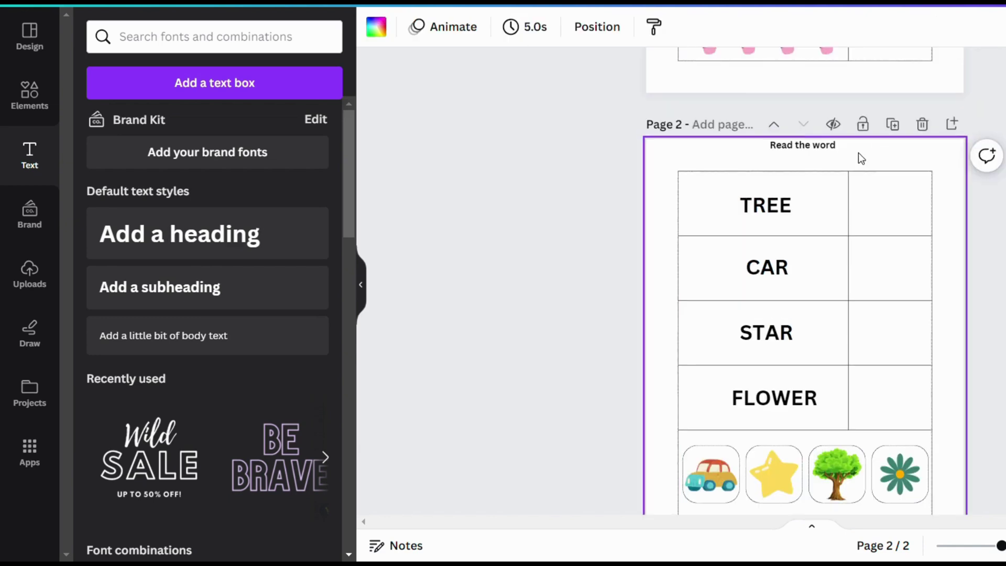
Duplicate the "Read the word" heading and make the line beneath it read "Cut and paste the matching picture in the box"
left_click(799, 146)
left_click_drag(799, 148, 798, 167)
key("ctrl+d")
type("Cut and paste the matching picture in the")
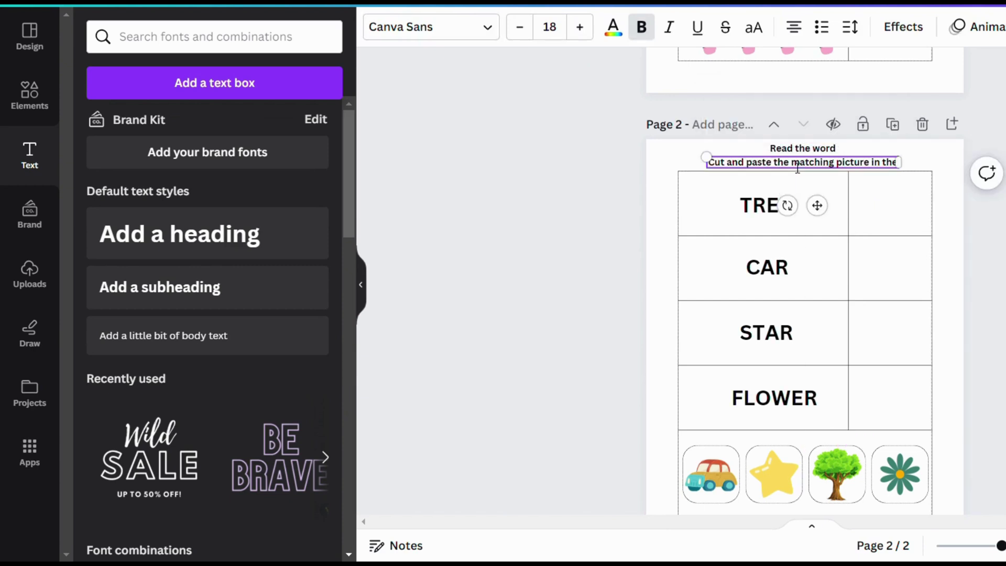
type("box")
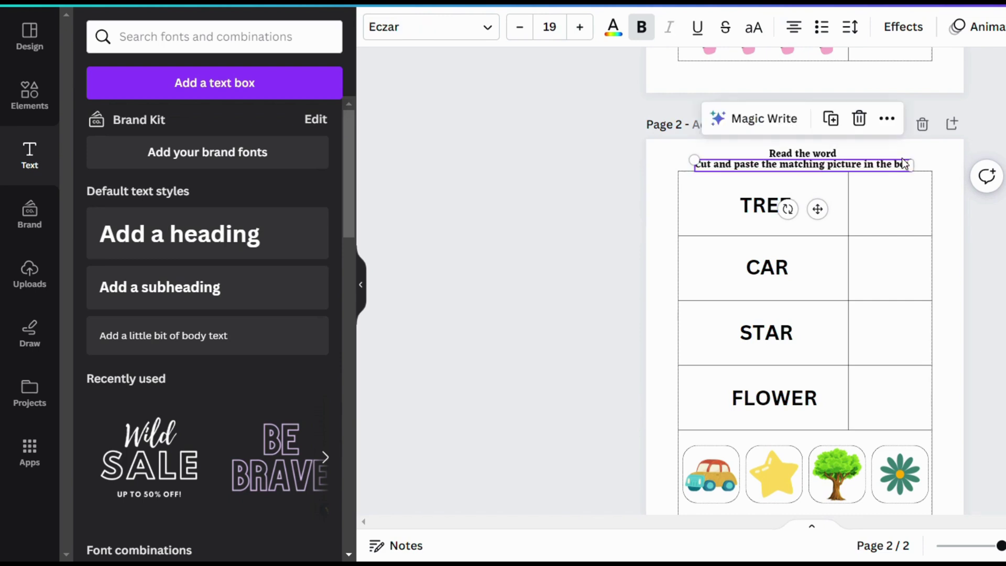
Centre the cut-and-paste instruction and the "Read the word" heading horizontally on the second page
left_click(902, 165)
left_click(267, 212)
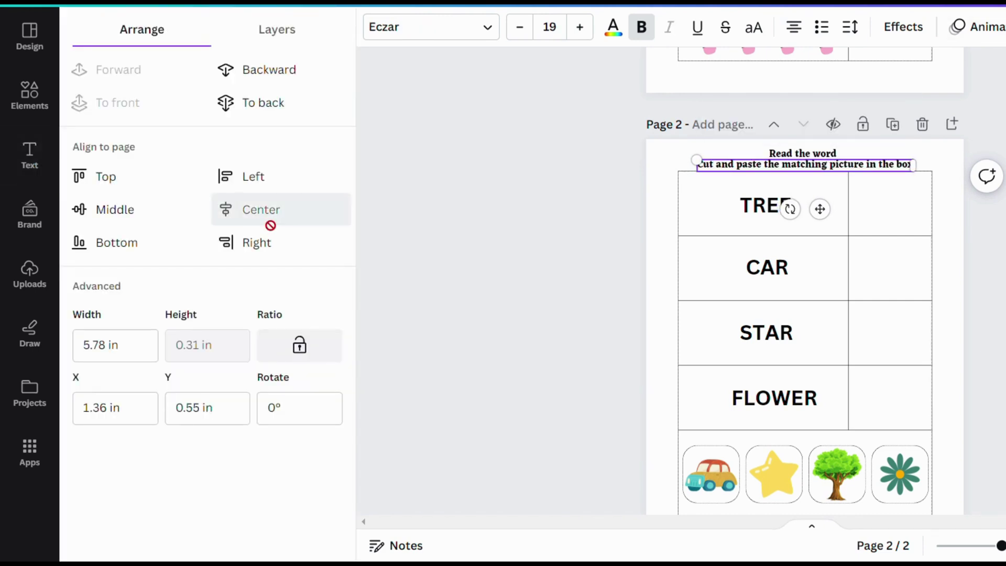
left_click(781, 155)
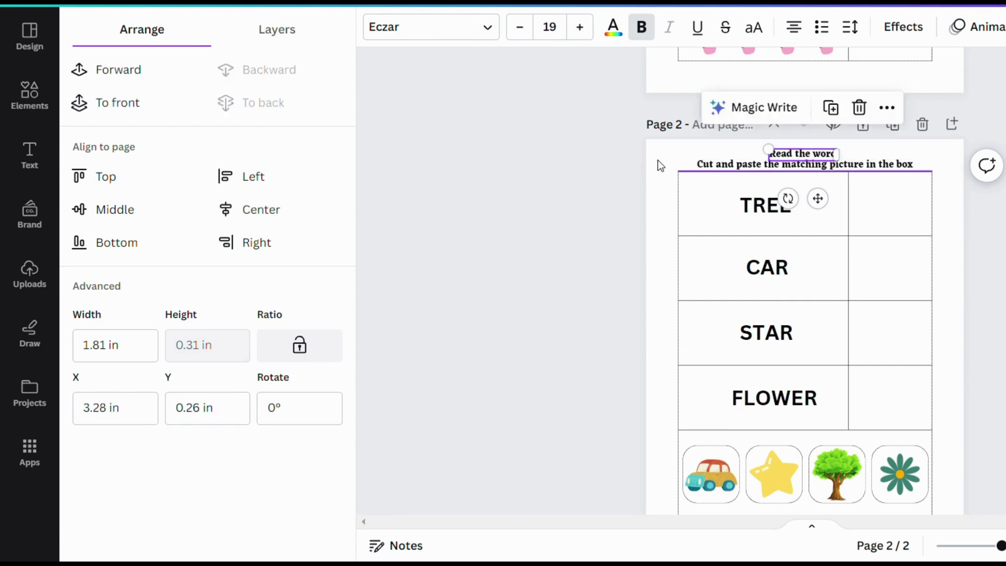
left_click(290, 225)
left_click(957, 275)
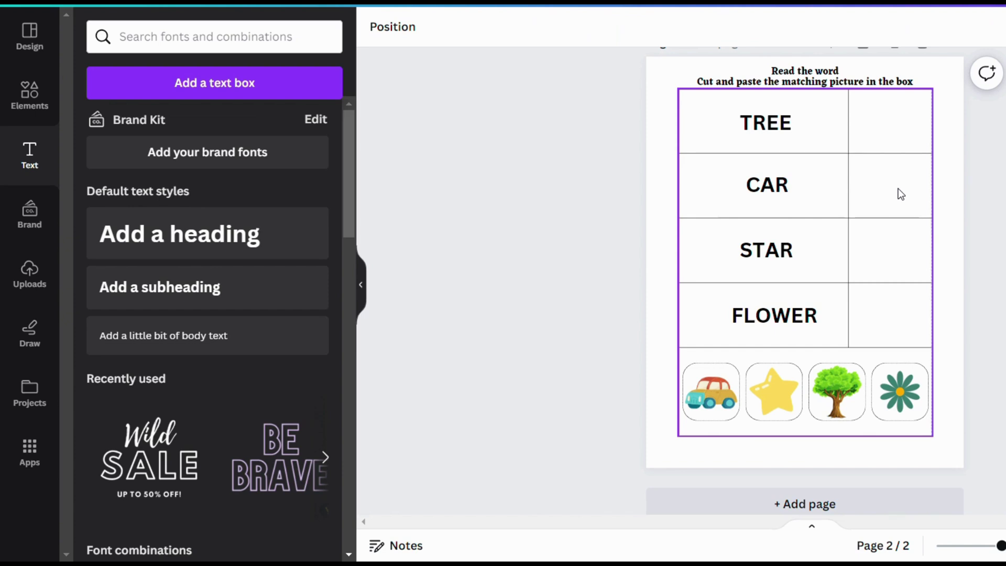
left_click(954, 235)
Choose PDF Print as the file type for downloading all pages of the worksheet design
scroll(954, 235, "up", 5)
scroll(955, 235, "up", 4)
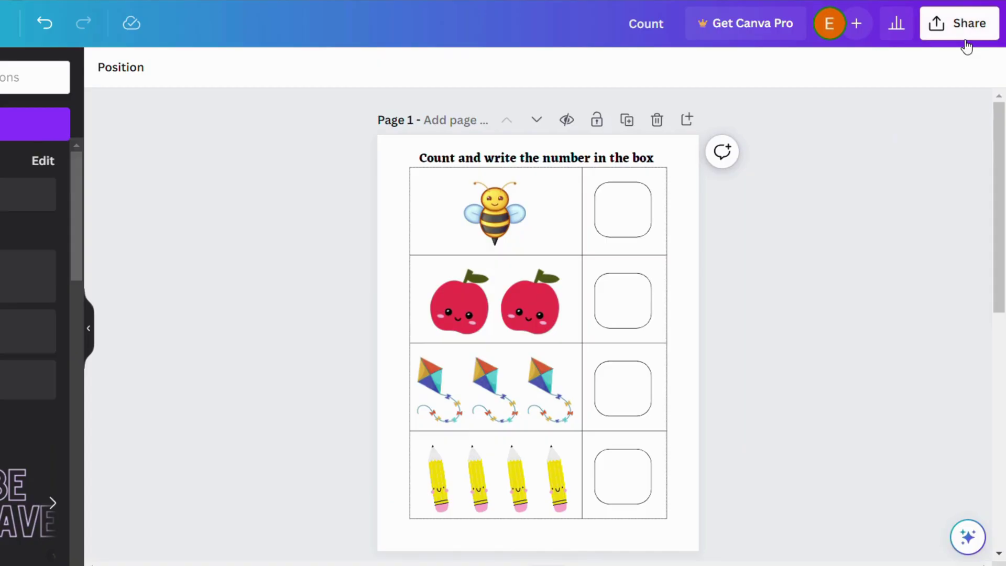
left_click(955, 39)
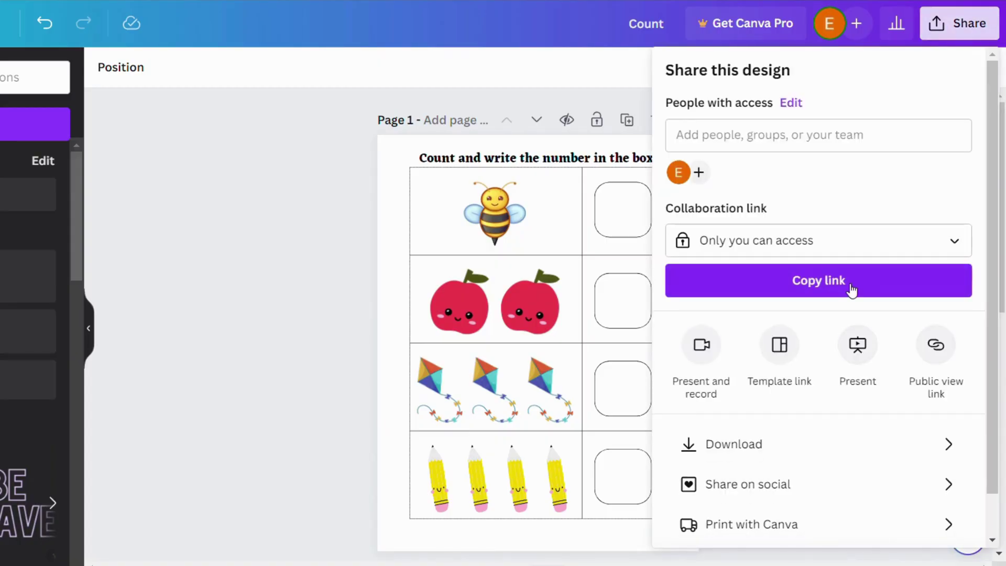
left_click(811, 446)
left_click(841, 149)
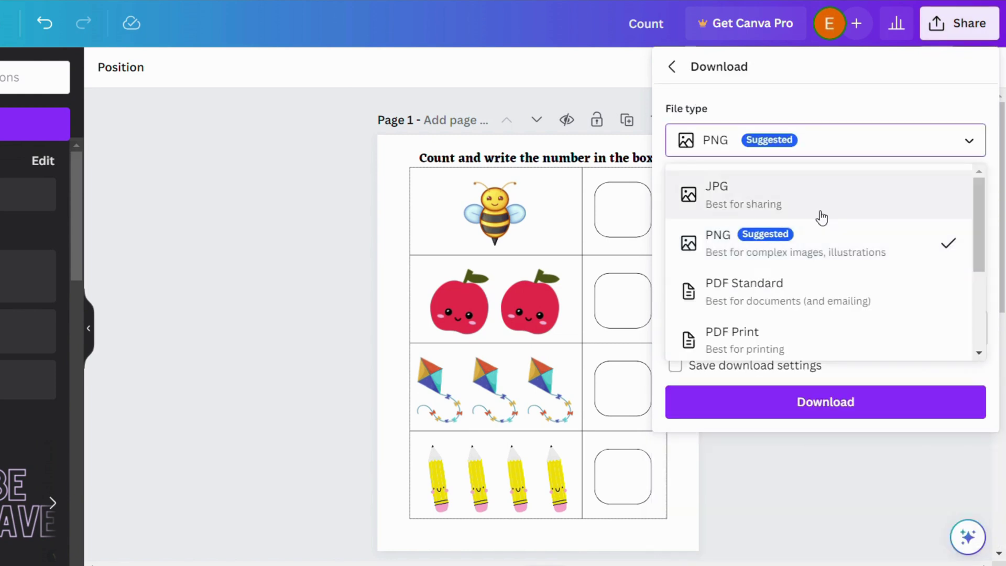
scroll(796, 262, "down", 2)
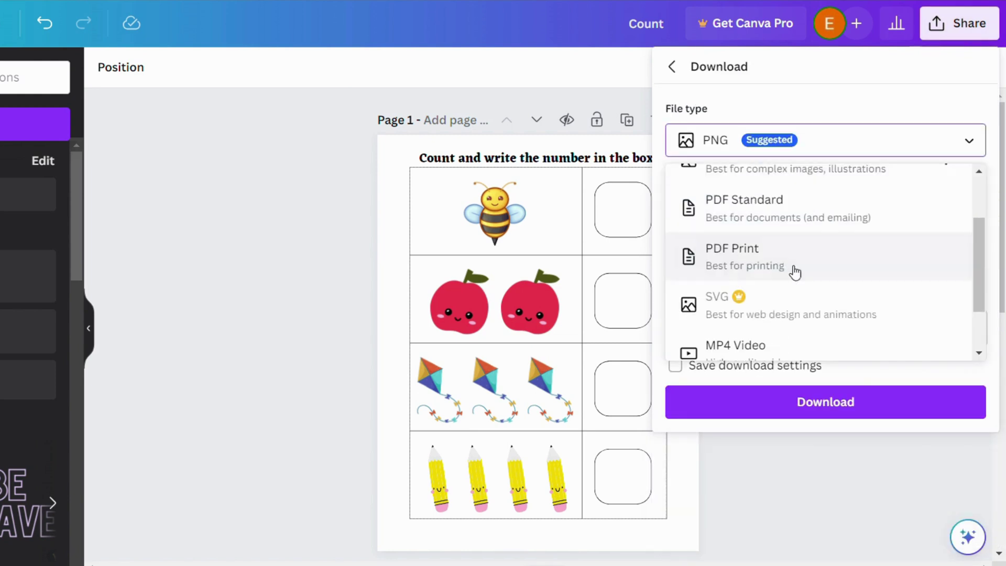
left_click(736, 256)
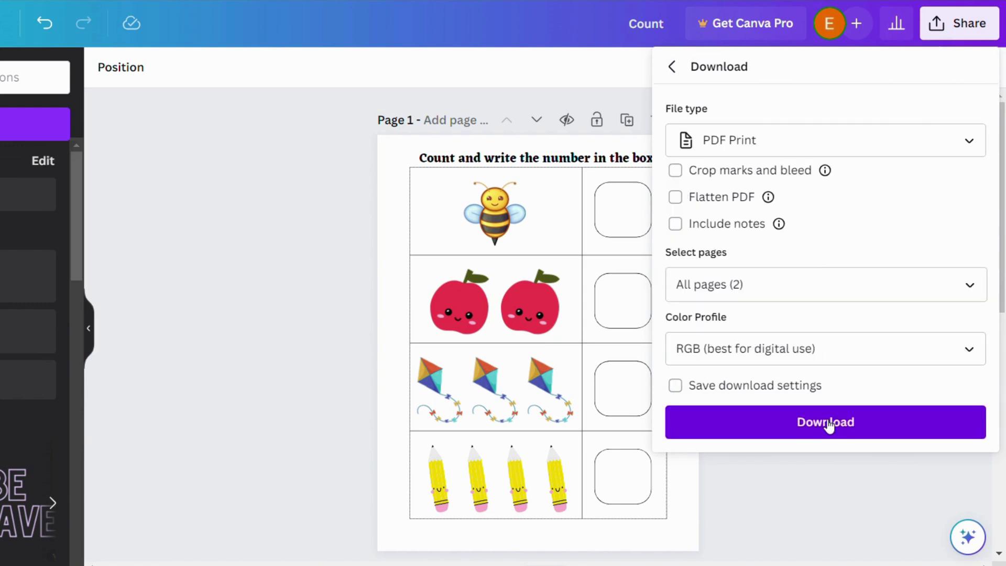
left_click(838, 504)
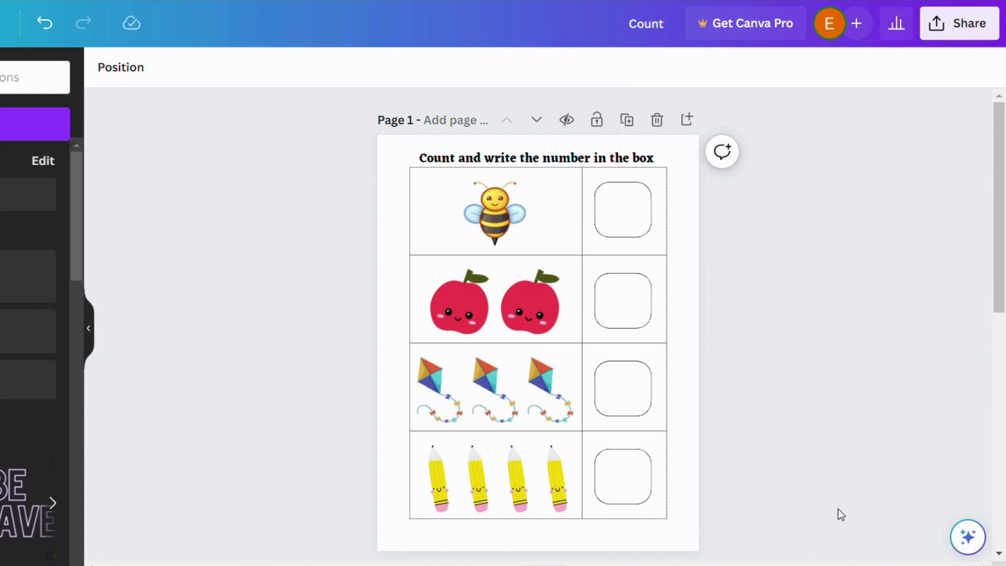